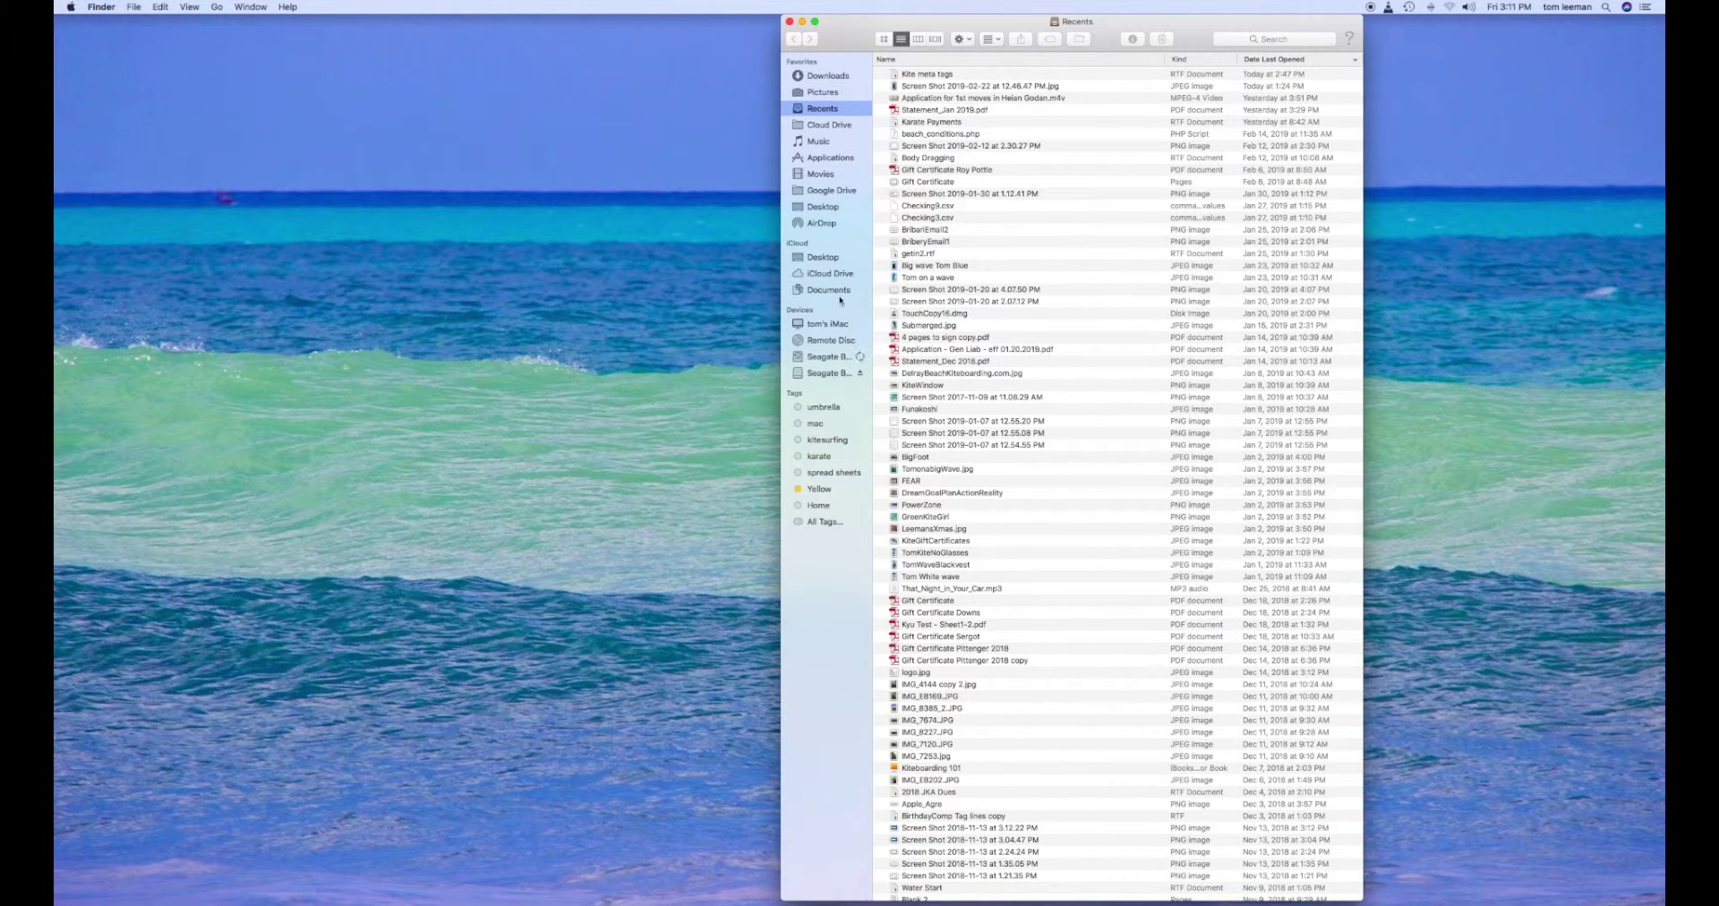
- Show the Seagate Backup Plus Drive's videos and folders from the Finder sidebar
left_click(825, 376)
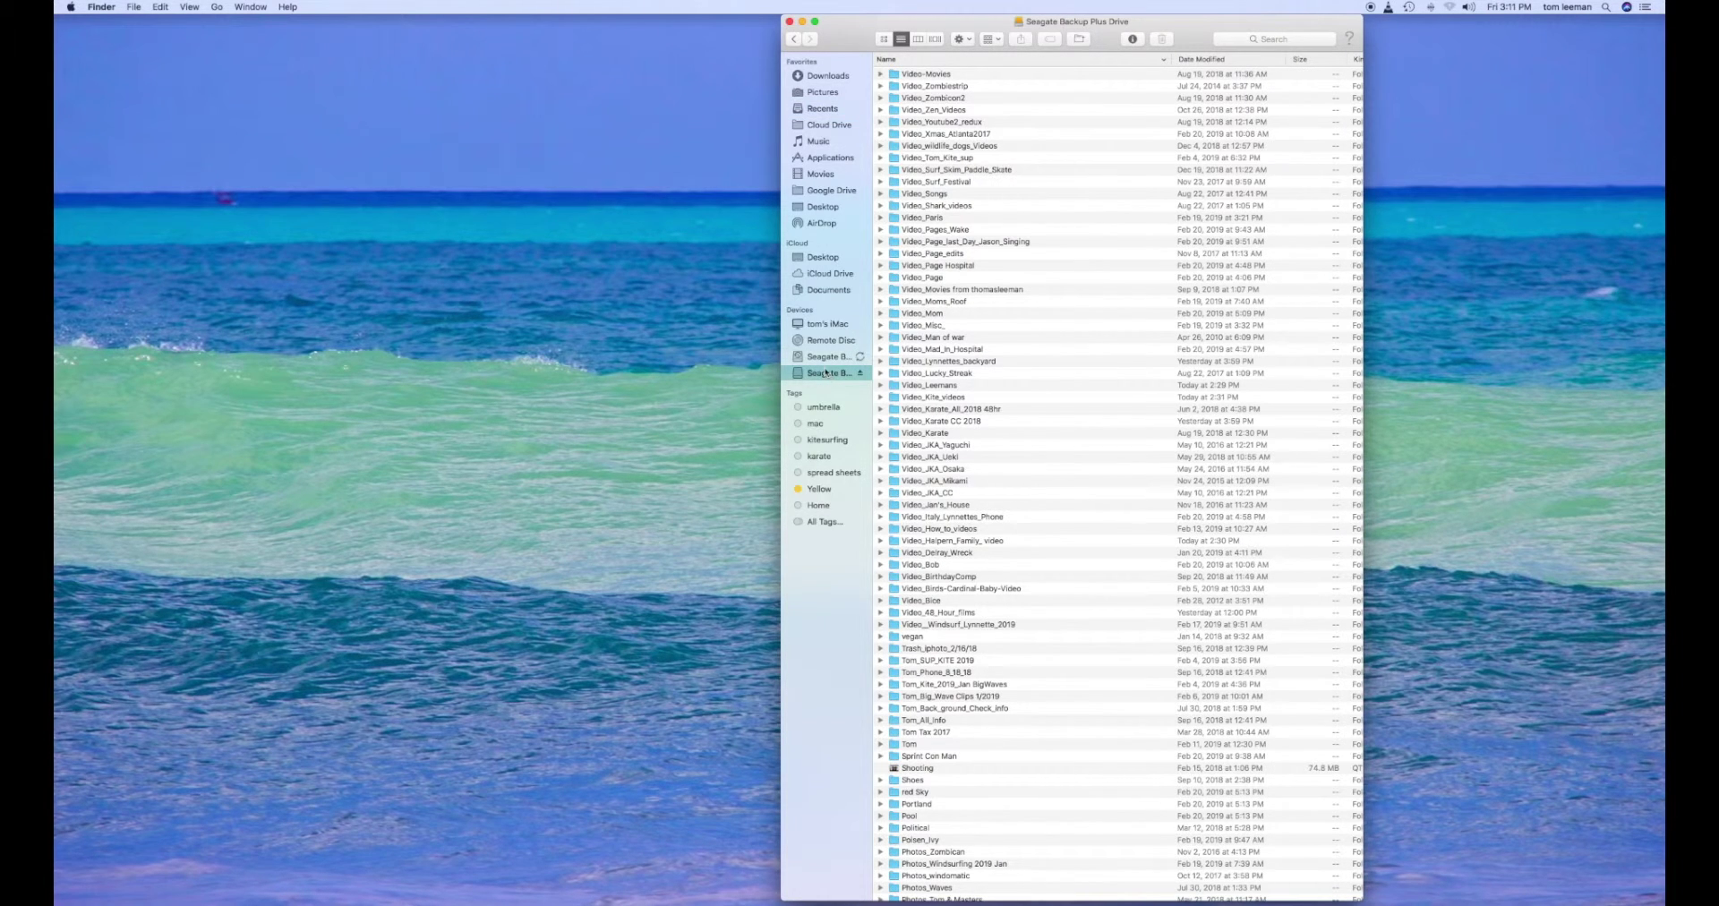
left_click(822, 357)
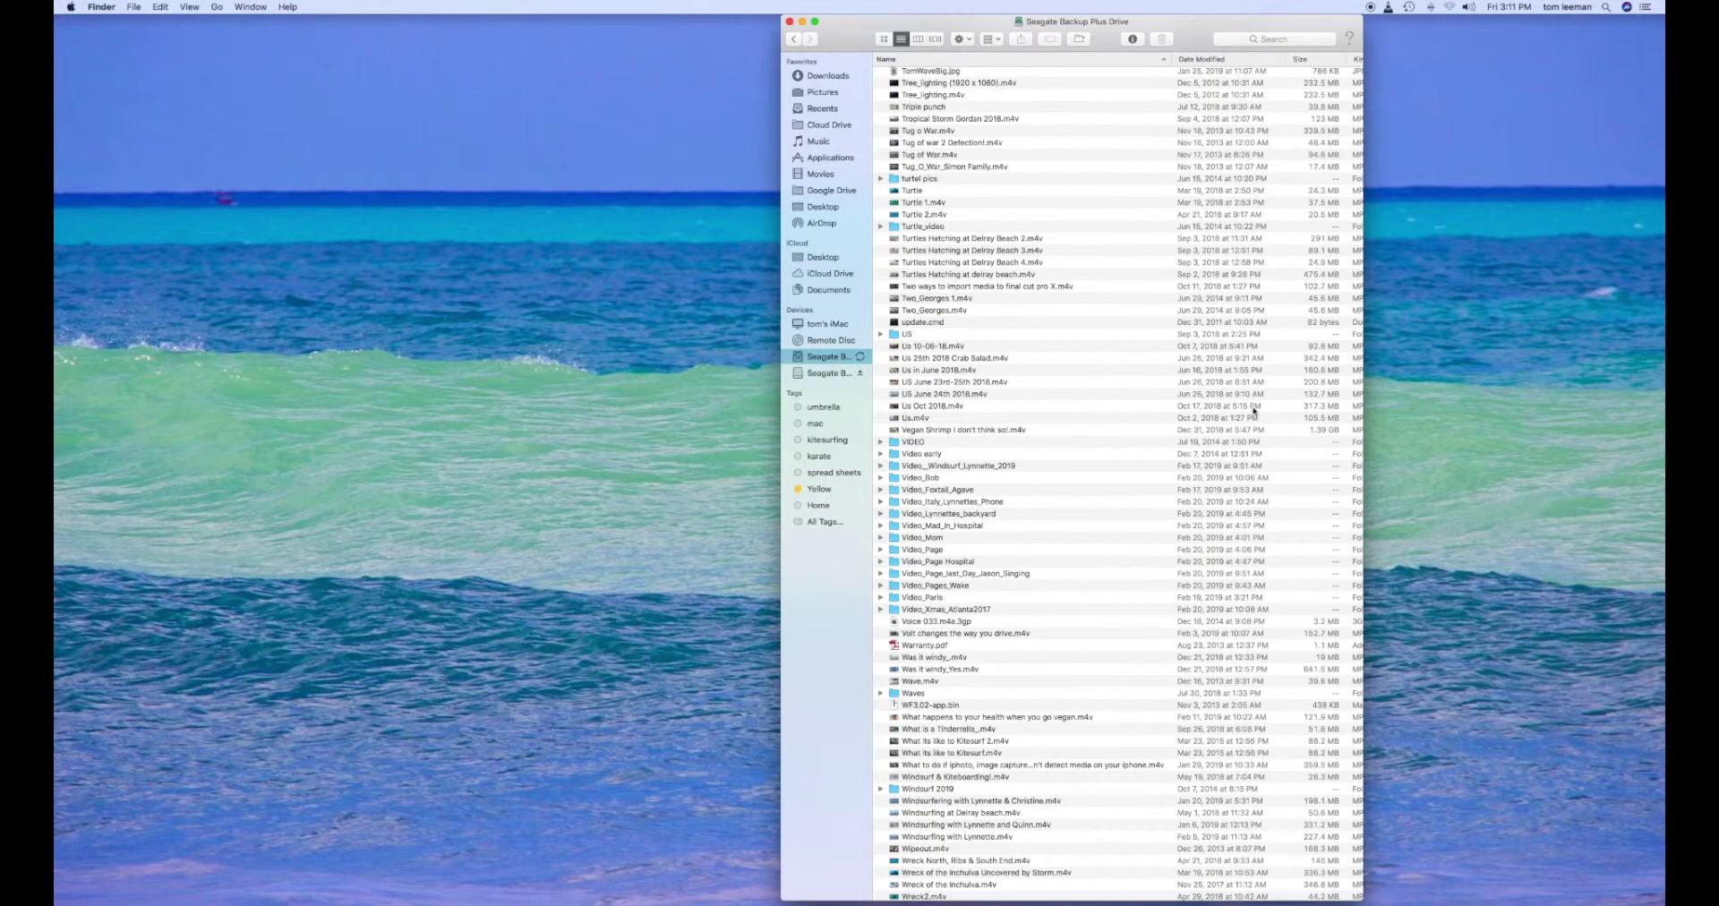
scroll(1017, 422, "down", 2)
scroll(1016, 429, "down", 2)
scroll(1008, 480, "down", 2)
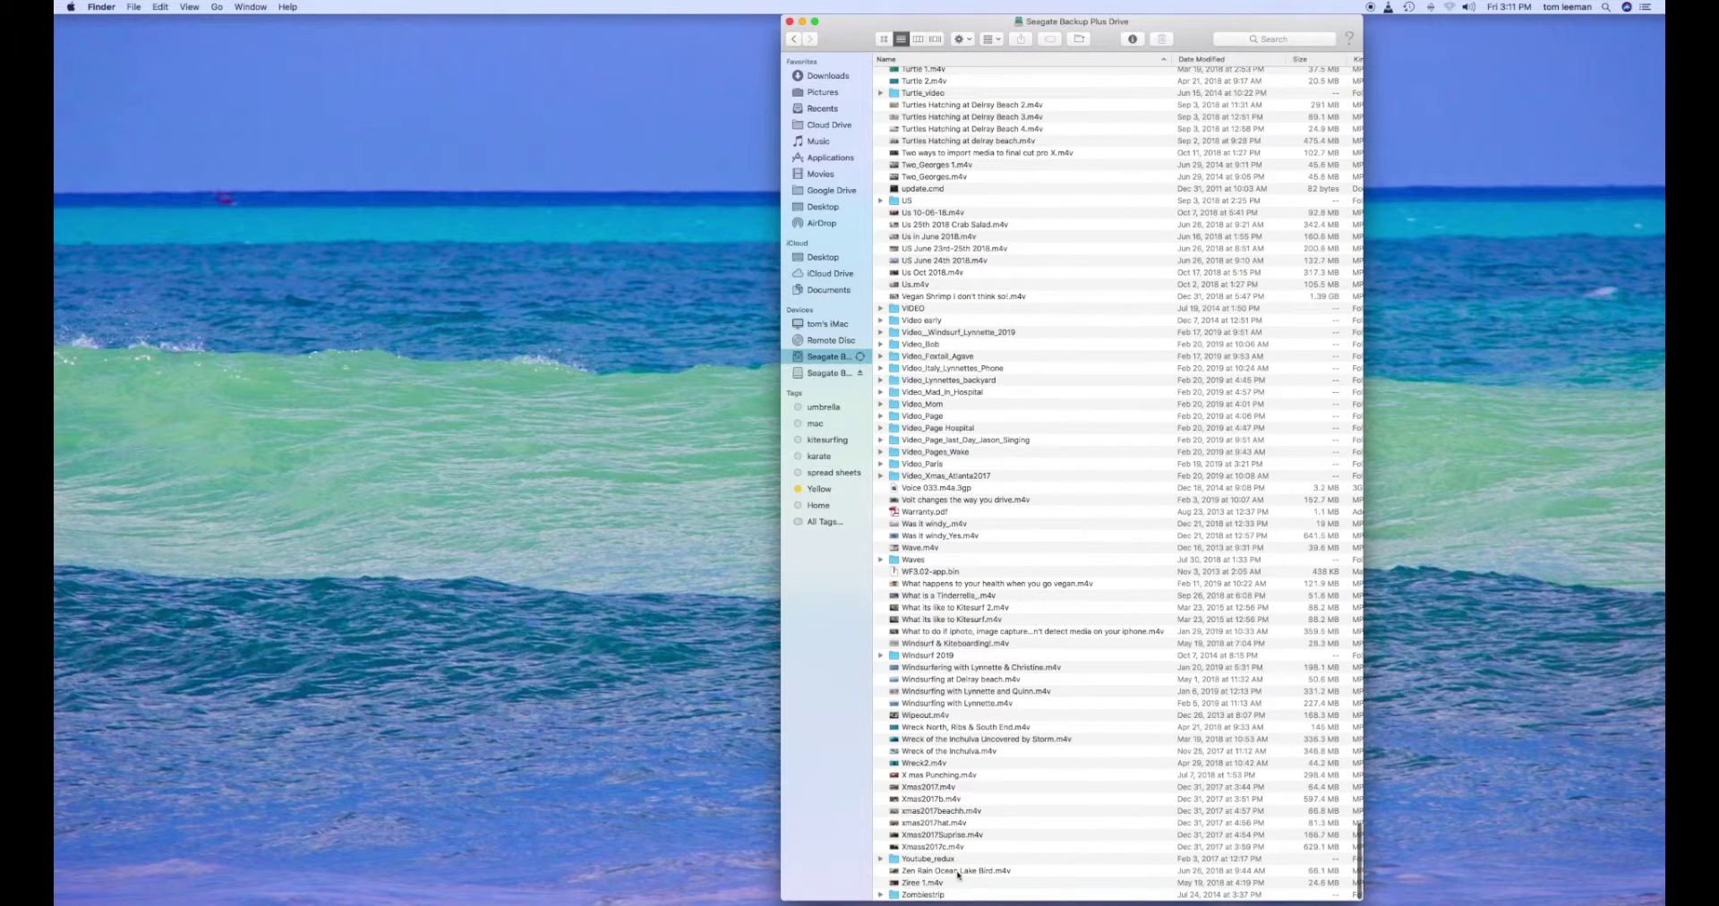
left_click(921, 883)
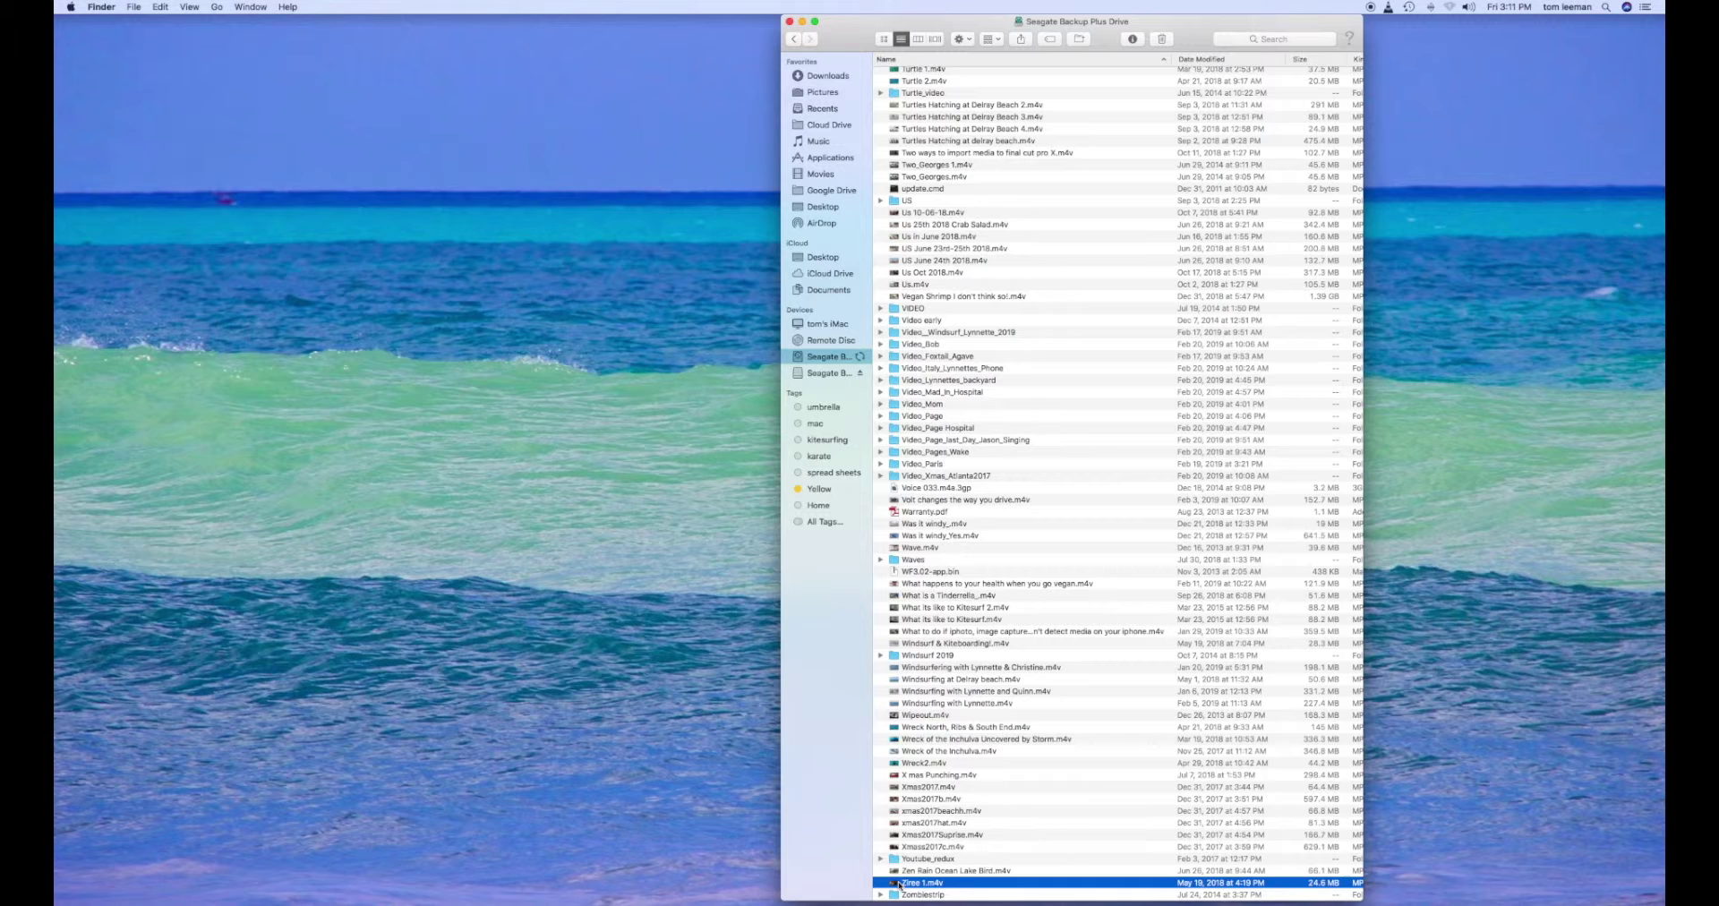
left_click_drag(922, 883, 917, 66)
left_click_drag(914, 66, 1053, 77)
left_click_drag(1051, 77, 910, 882)
scroll(943, 835, "up", 10)
scroll(943, 834, "up", 10)
scroll(943, 834, "up", 10)
scroll(942, 834, "up", 10)
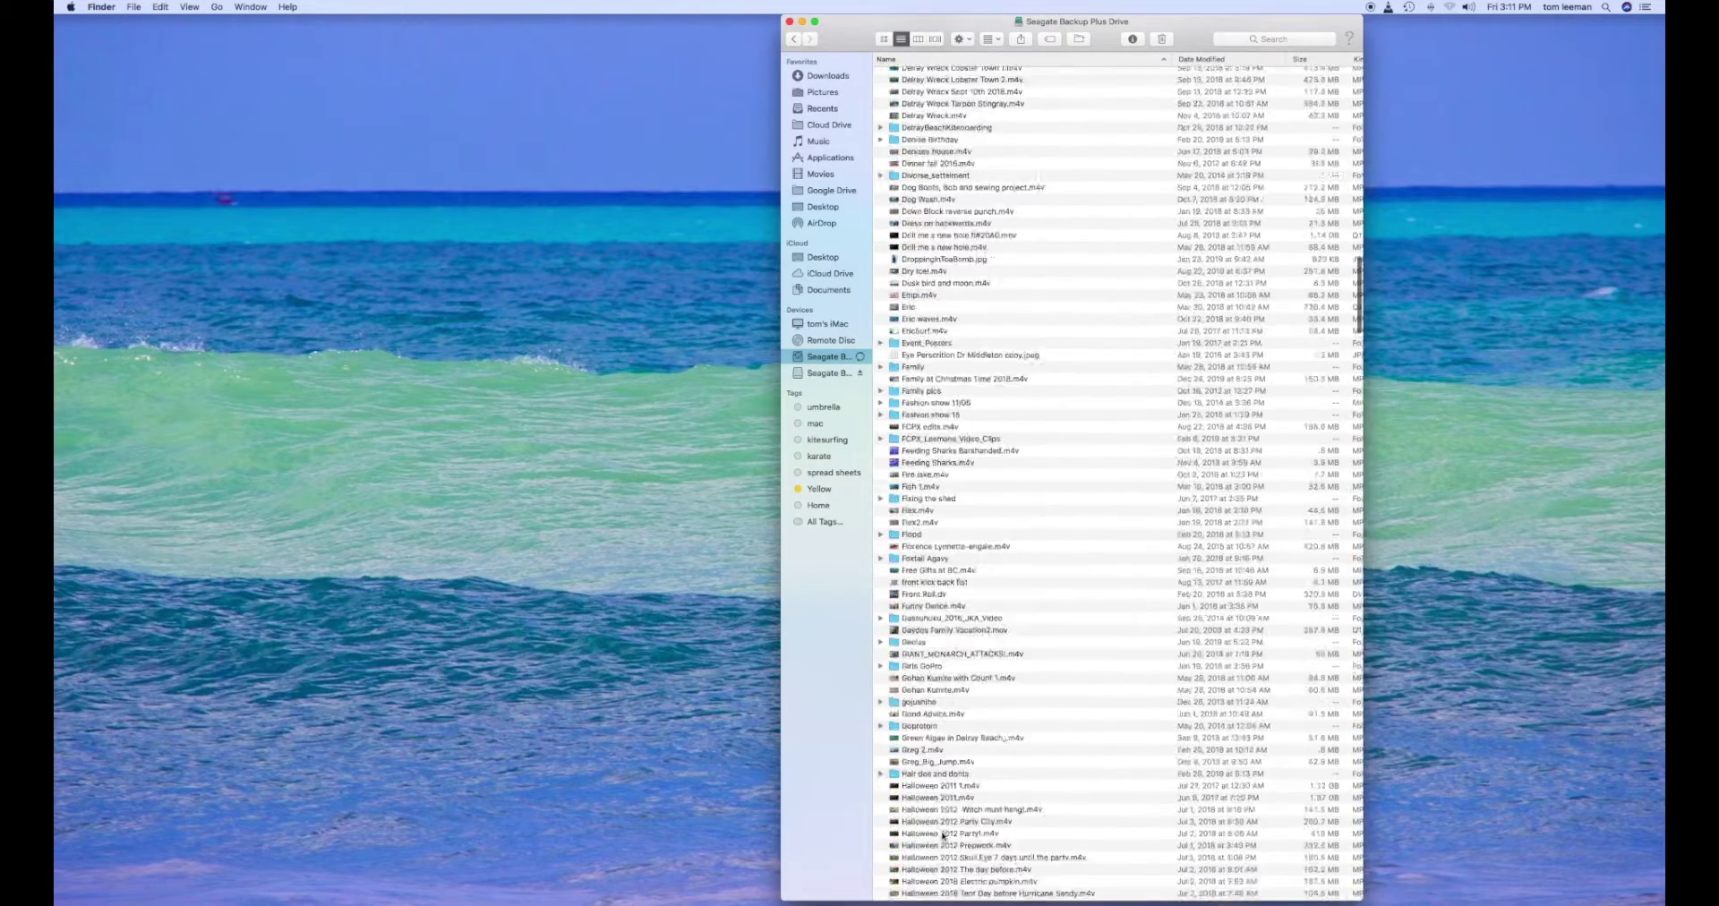
scroll(942, 835, "up", 10)
scroll(980, 712, "up", 10)
scroll(1017, 587, "up", 5)
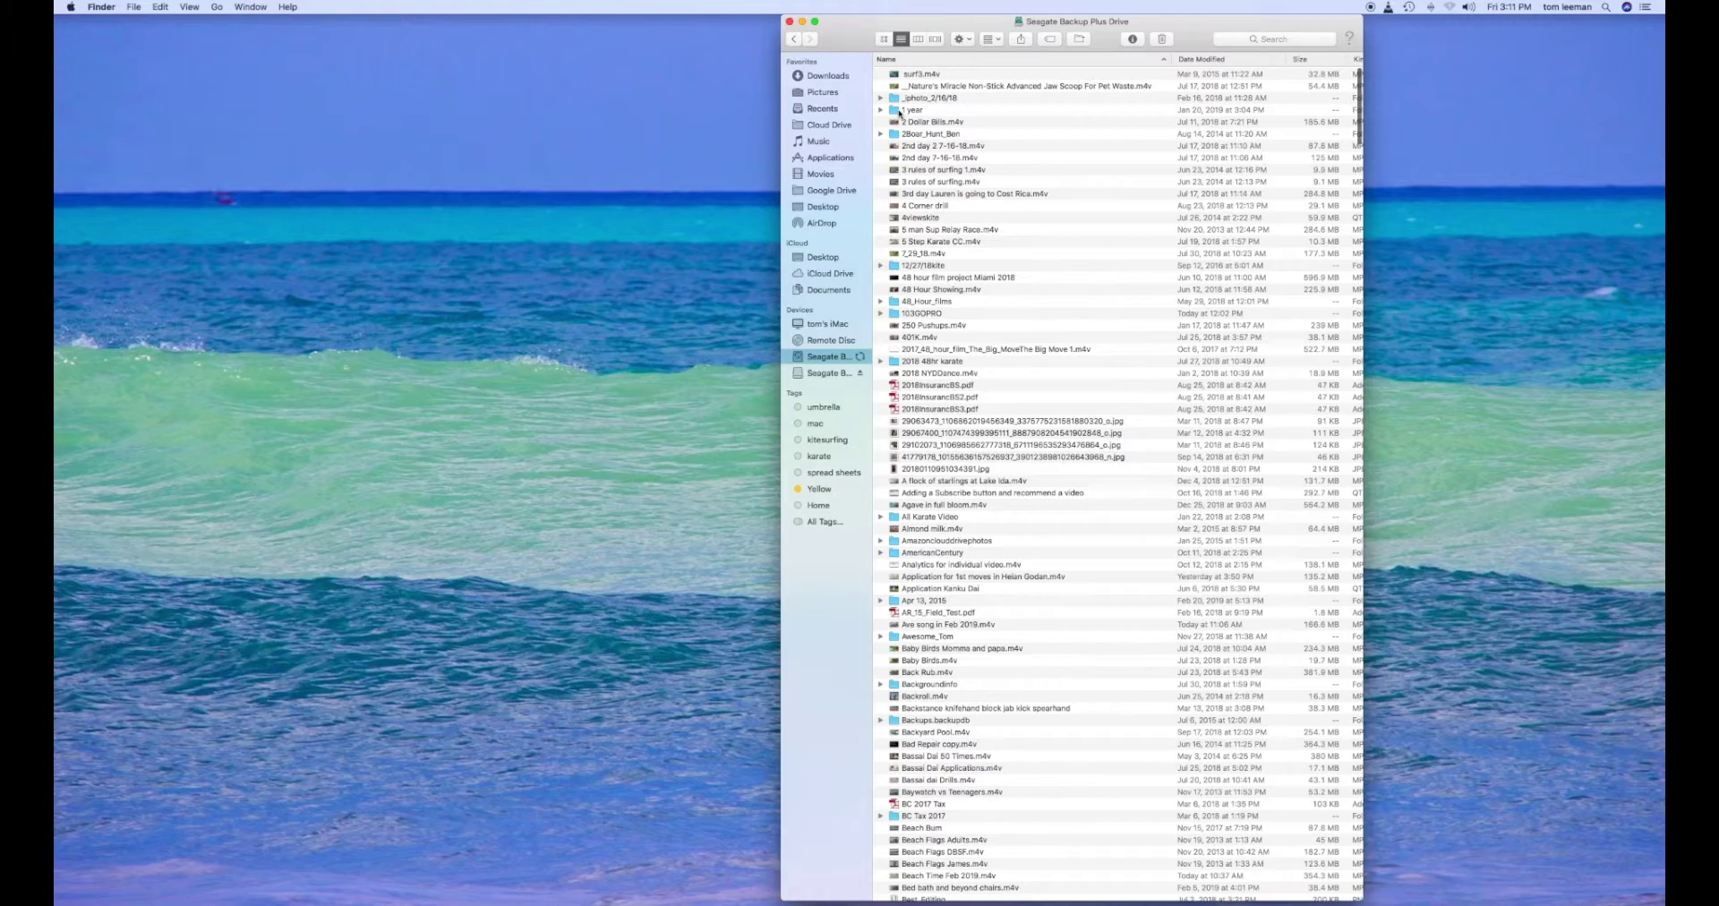
scroll(1079, 193, "down", 10)
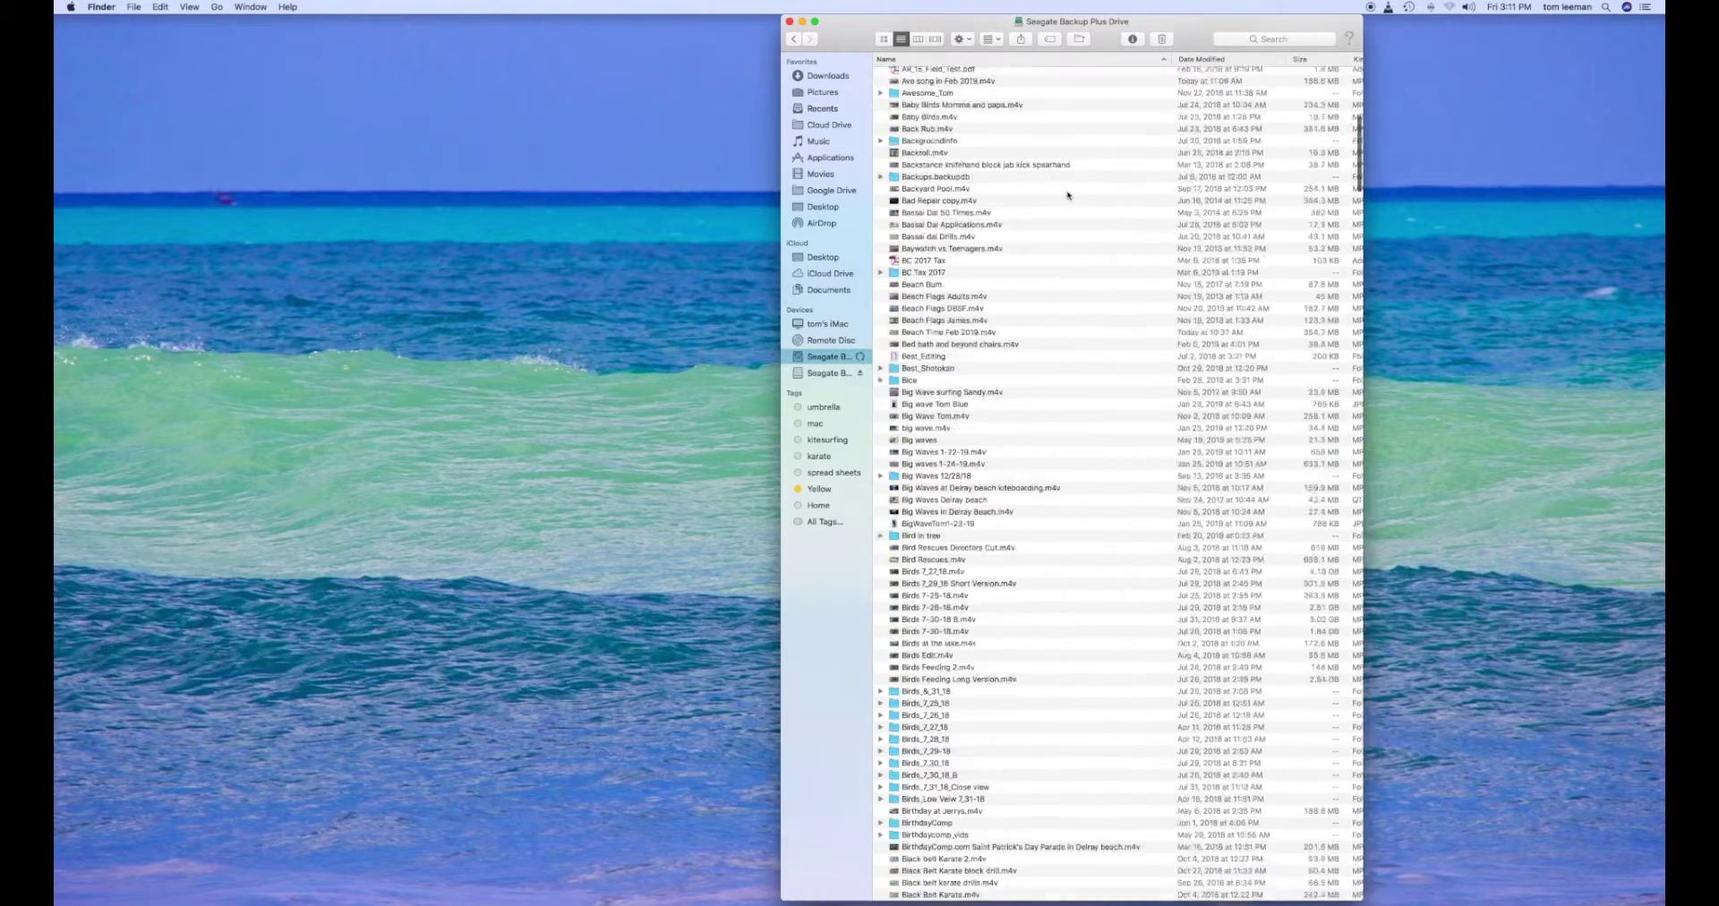
scroll(1074, 196, "down", 10)
scroll(1067, 196, "down", 10)
scroll(1067, 196, "down", 10)
scroll(1067, 196, "down", 10)
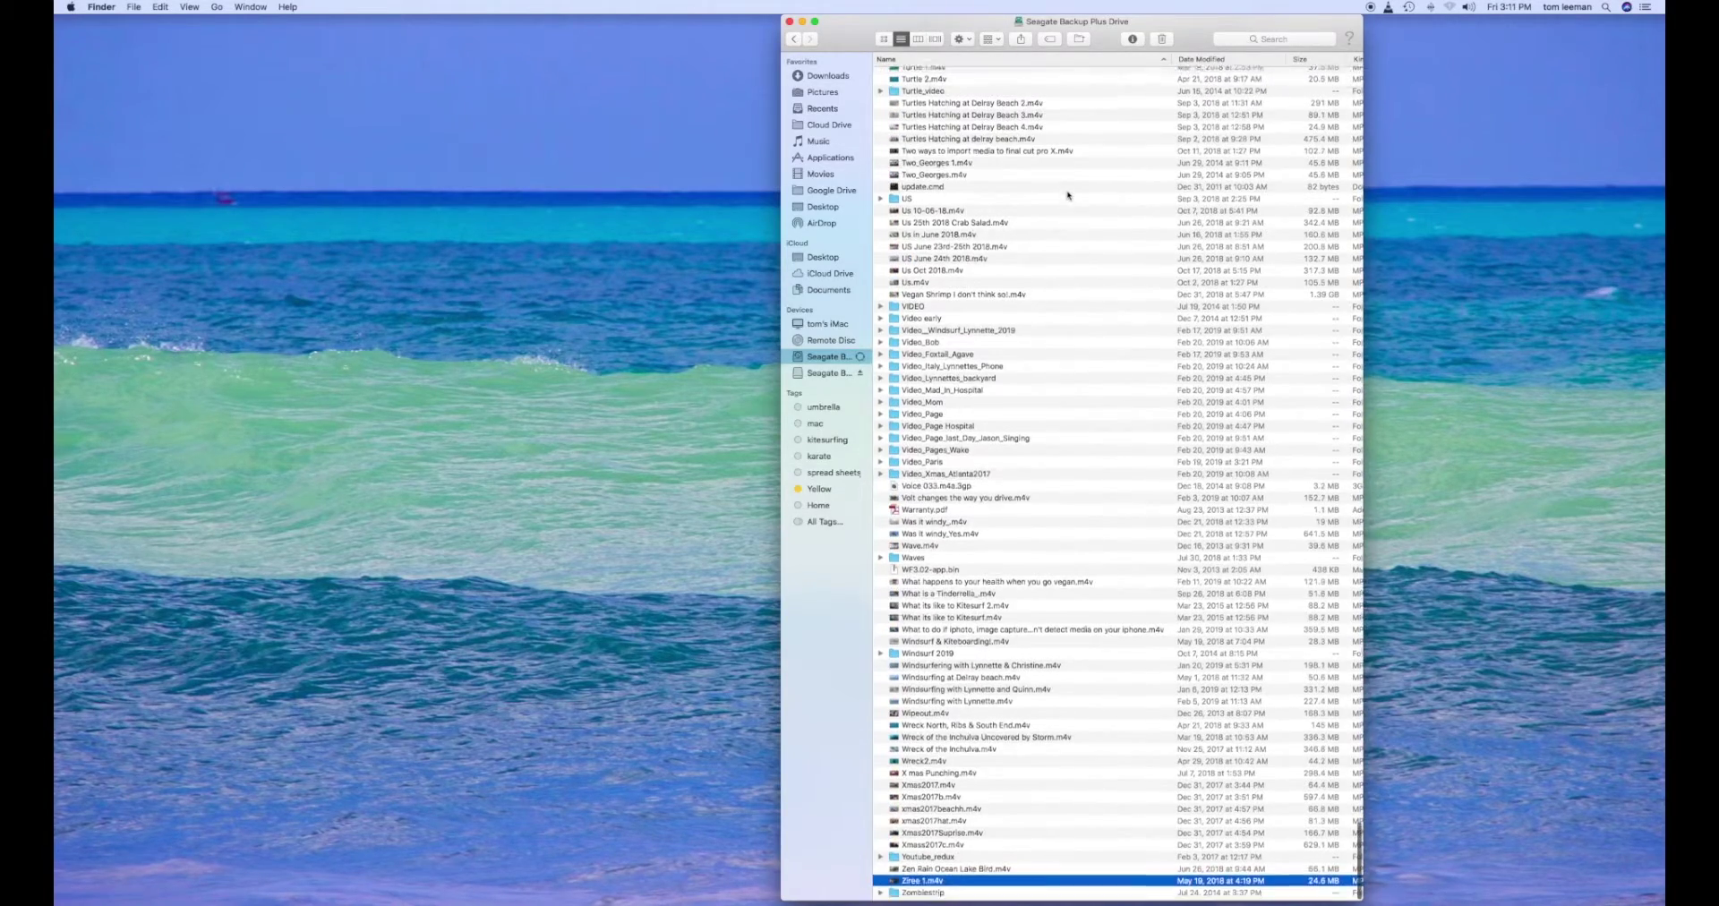
scroll(1067, 196, "down", 5)
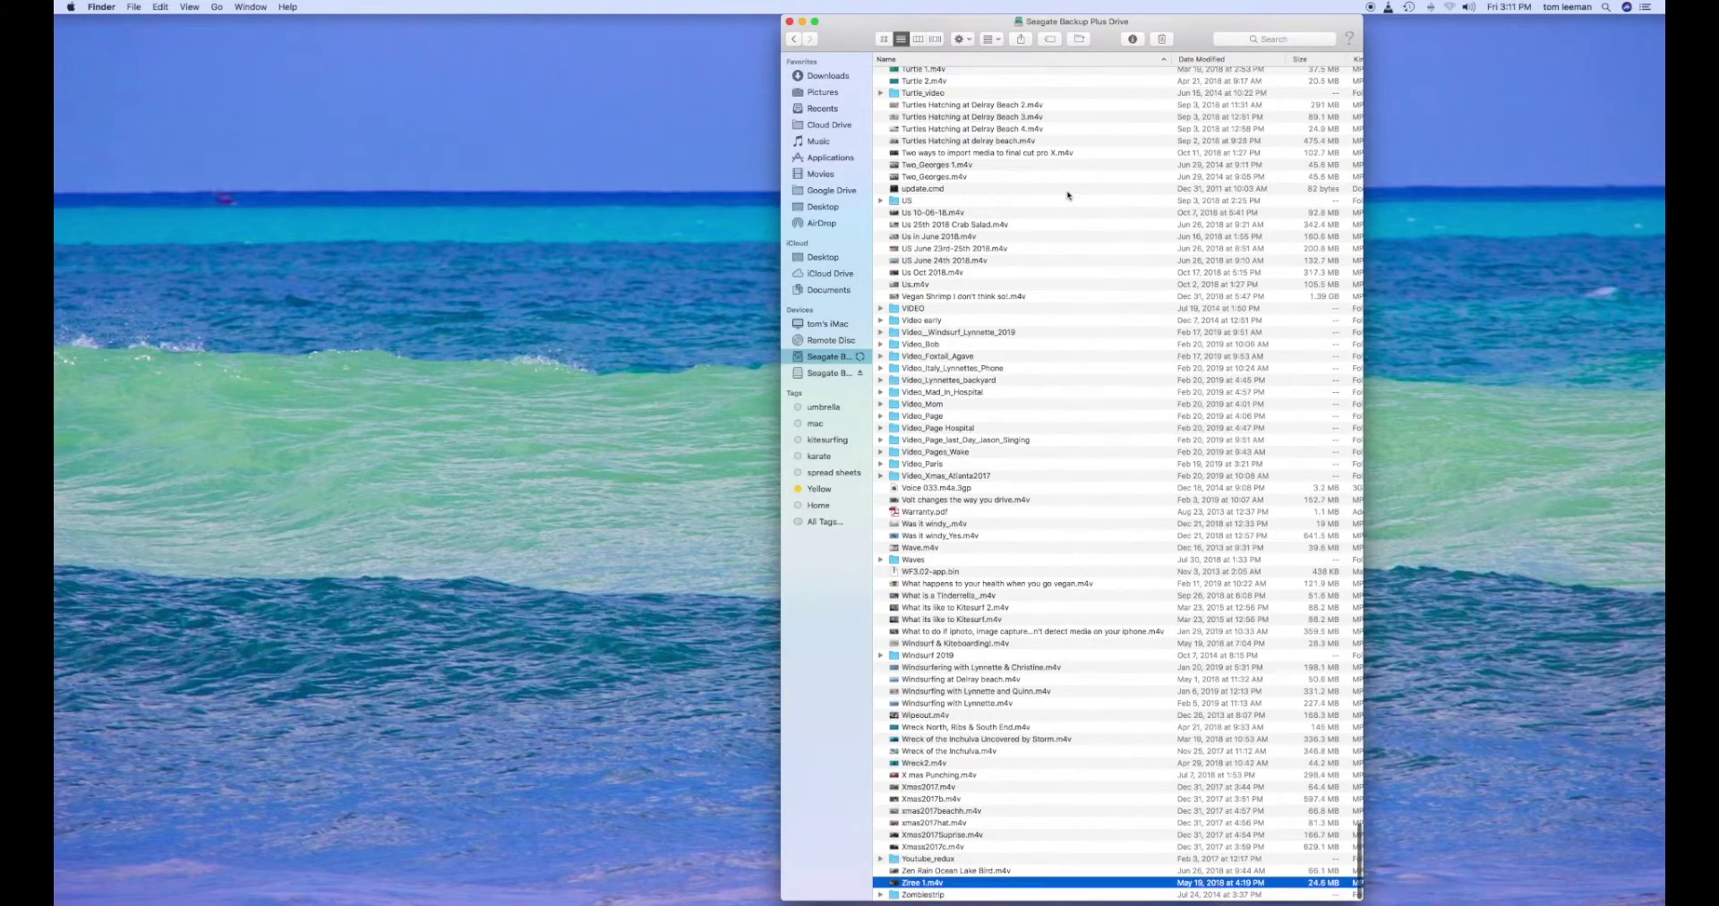
- Create an untitled folder on the drive, then place a second Recents window to its right
left_click(100, 8)
key("super+shift+n")
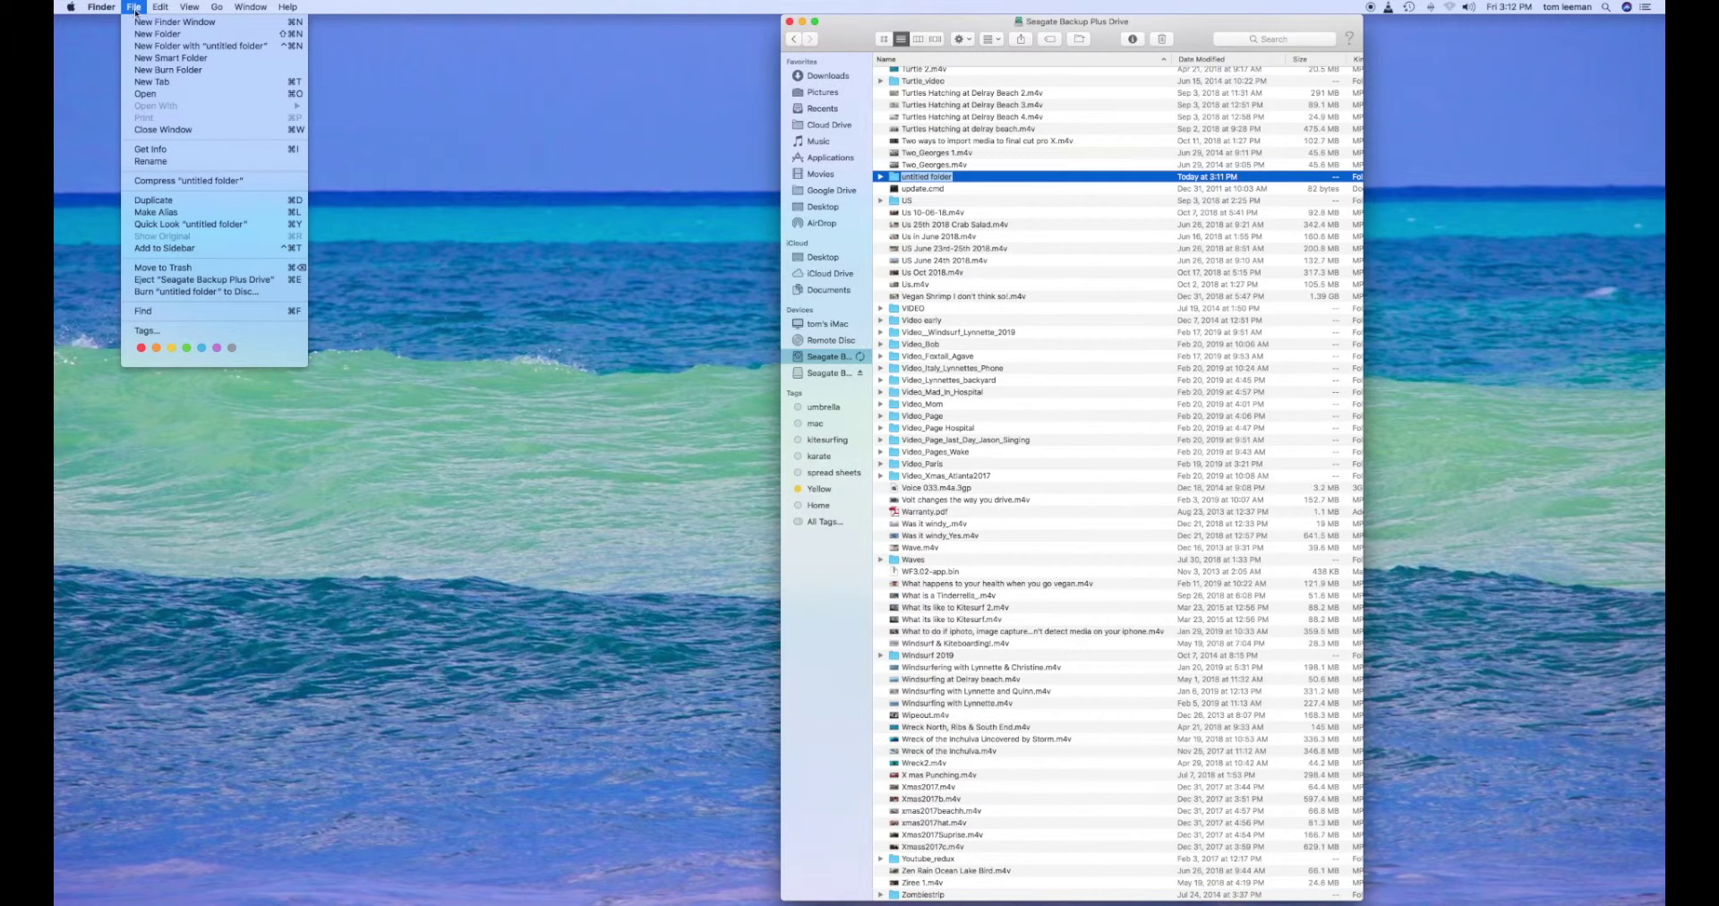
left_click(152, 23)
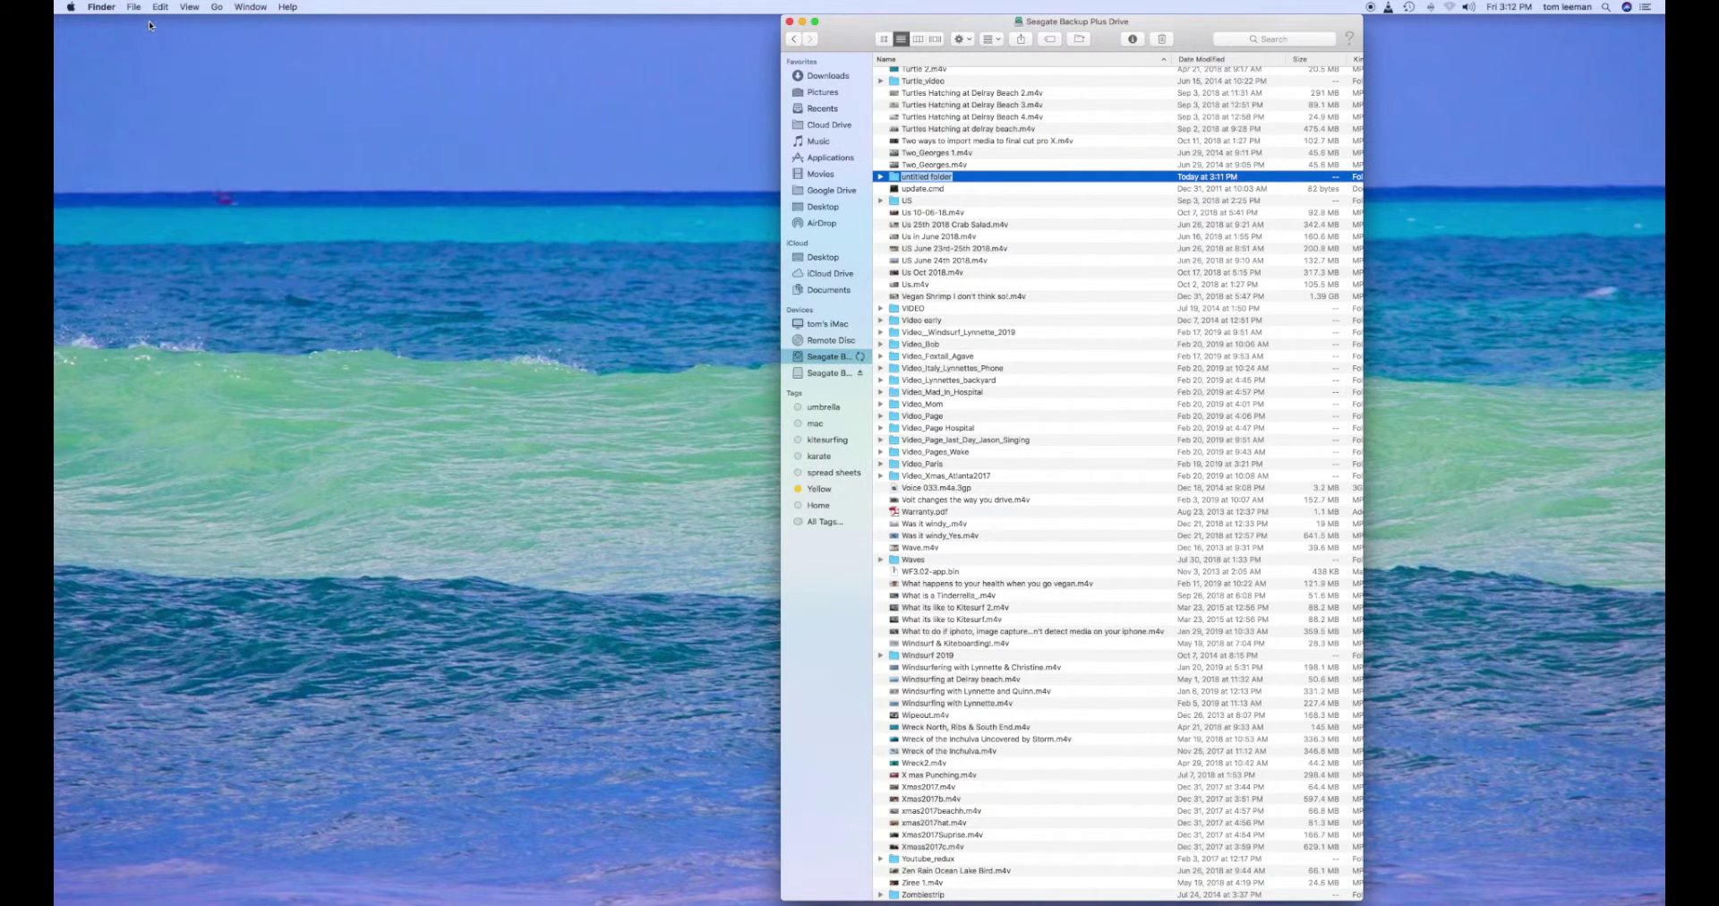
left_click_drag(1199, 21, 1466, 19)
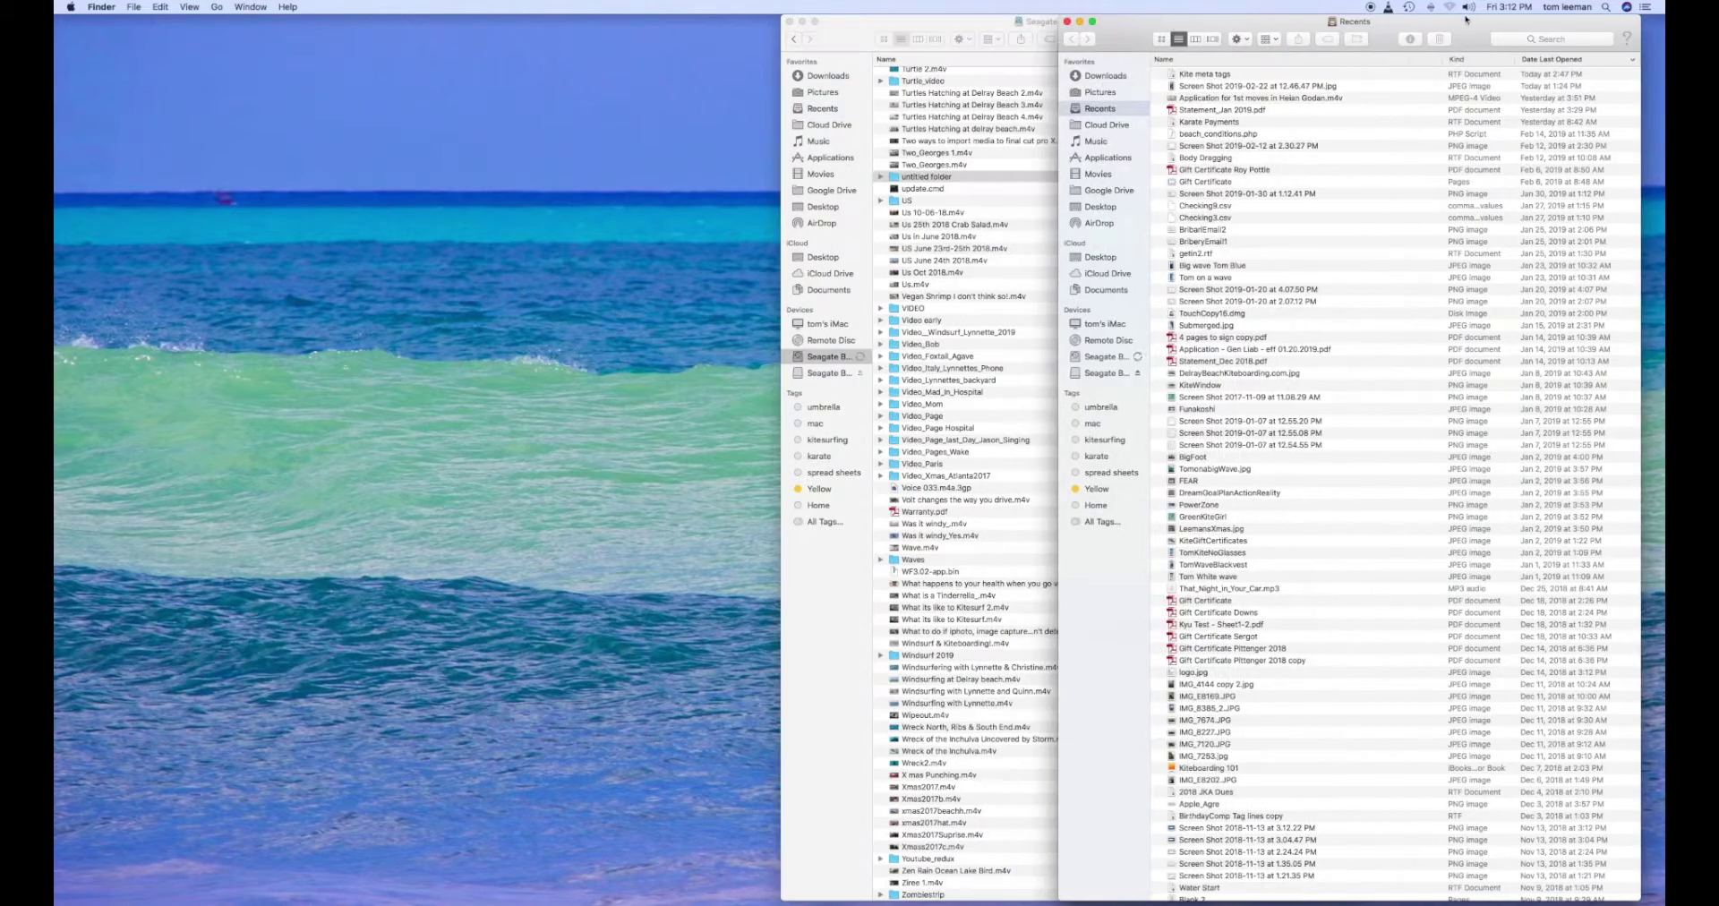
left_click_drag(985, 23, 668, 8)
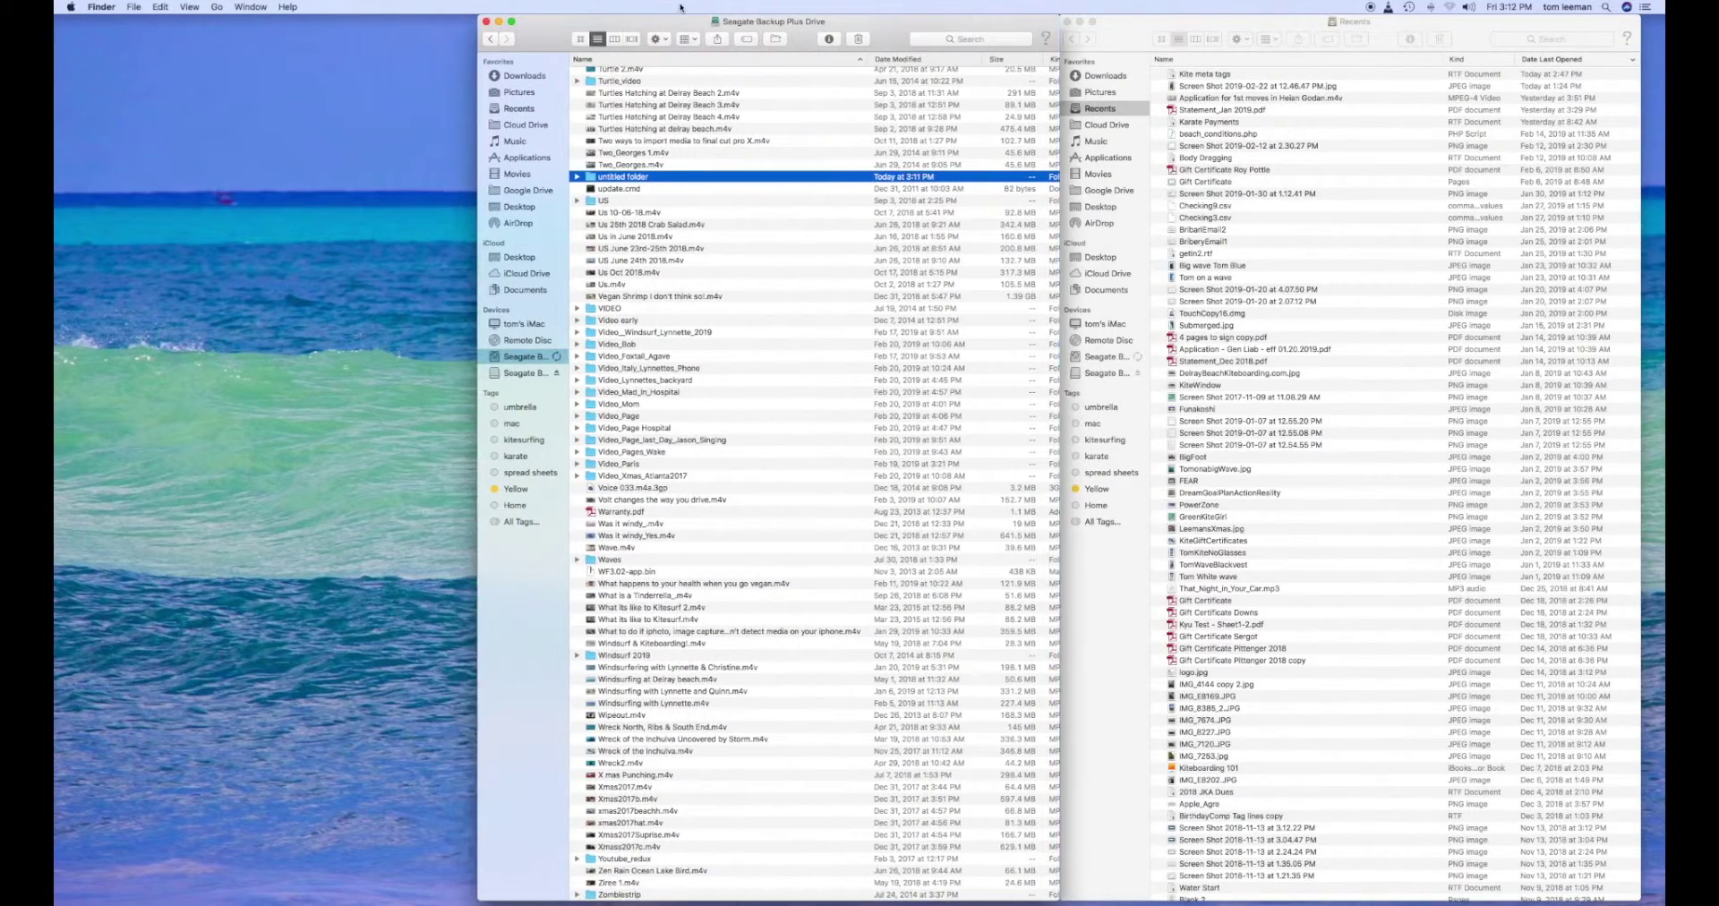
- Select 'What its like to Kitesurf 2.m4v' on the left and show the Seagate drive on the right
left_click(1074, 25)
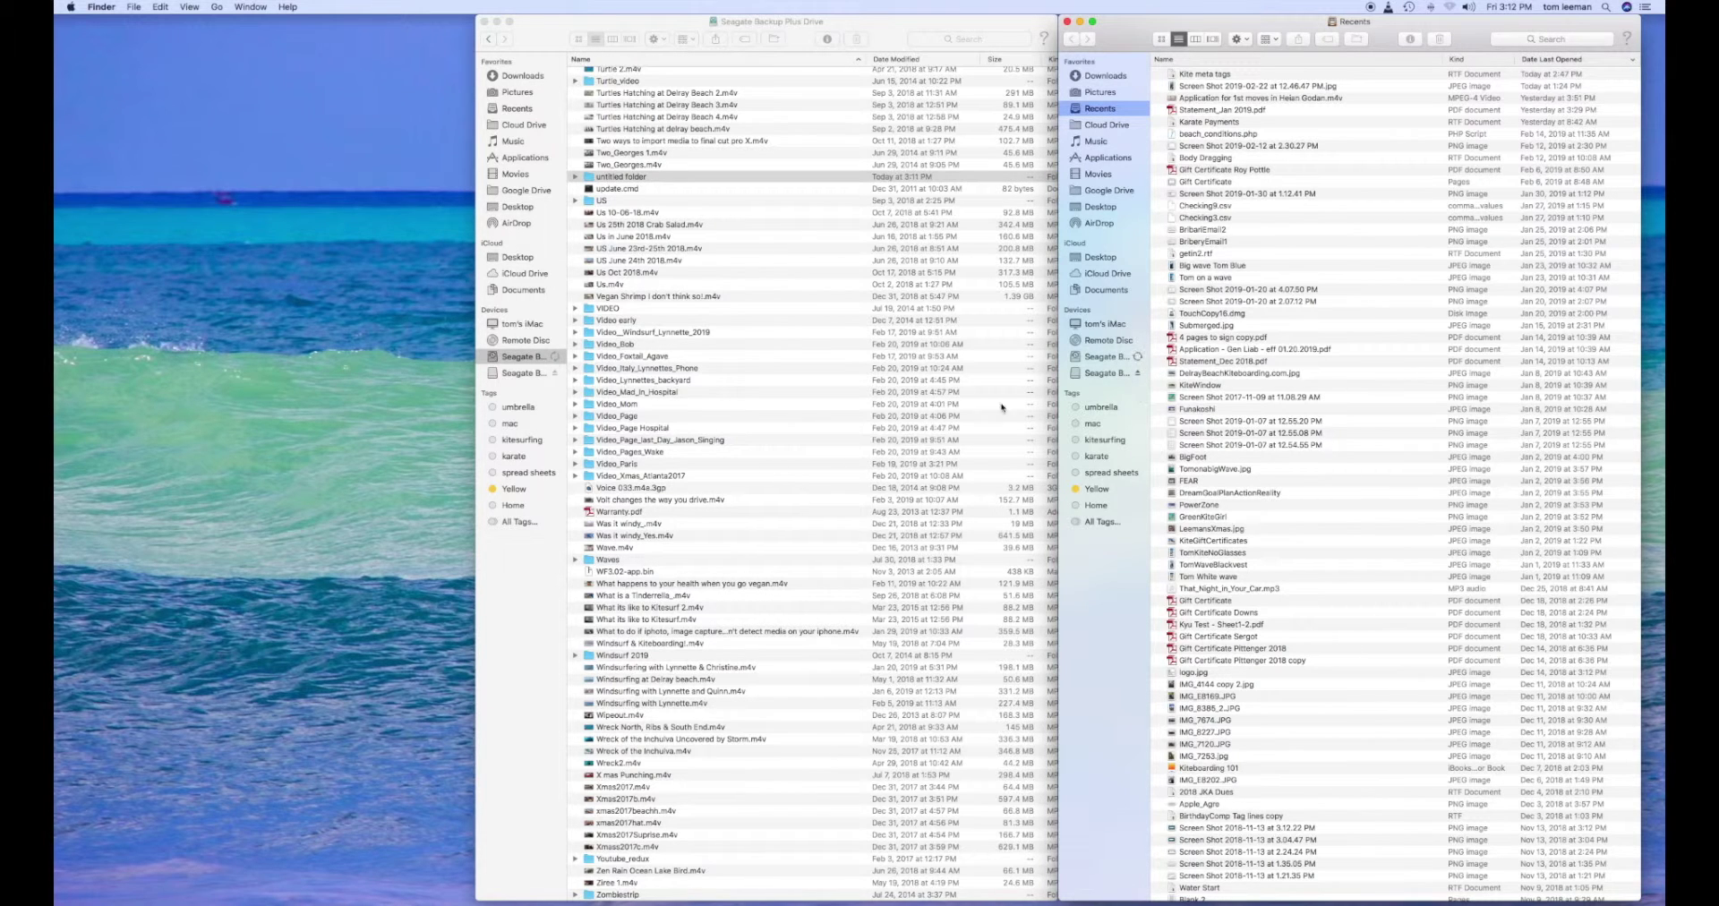
scroll(614, 619, "up", 1)
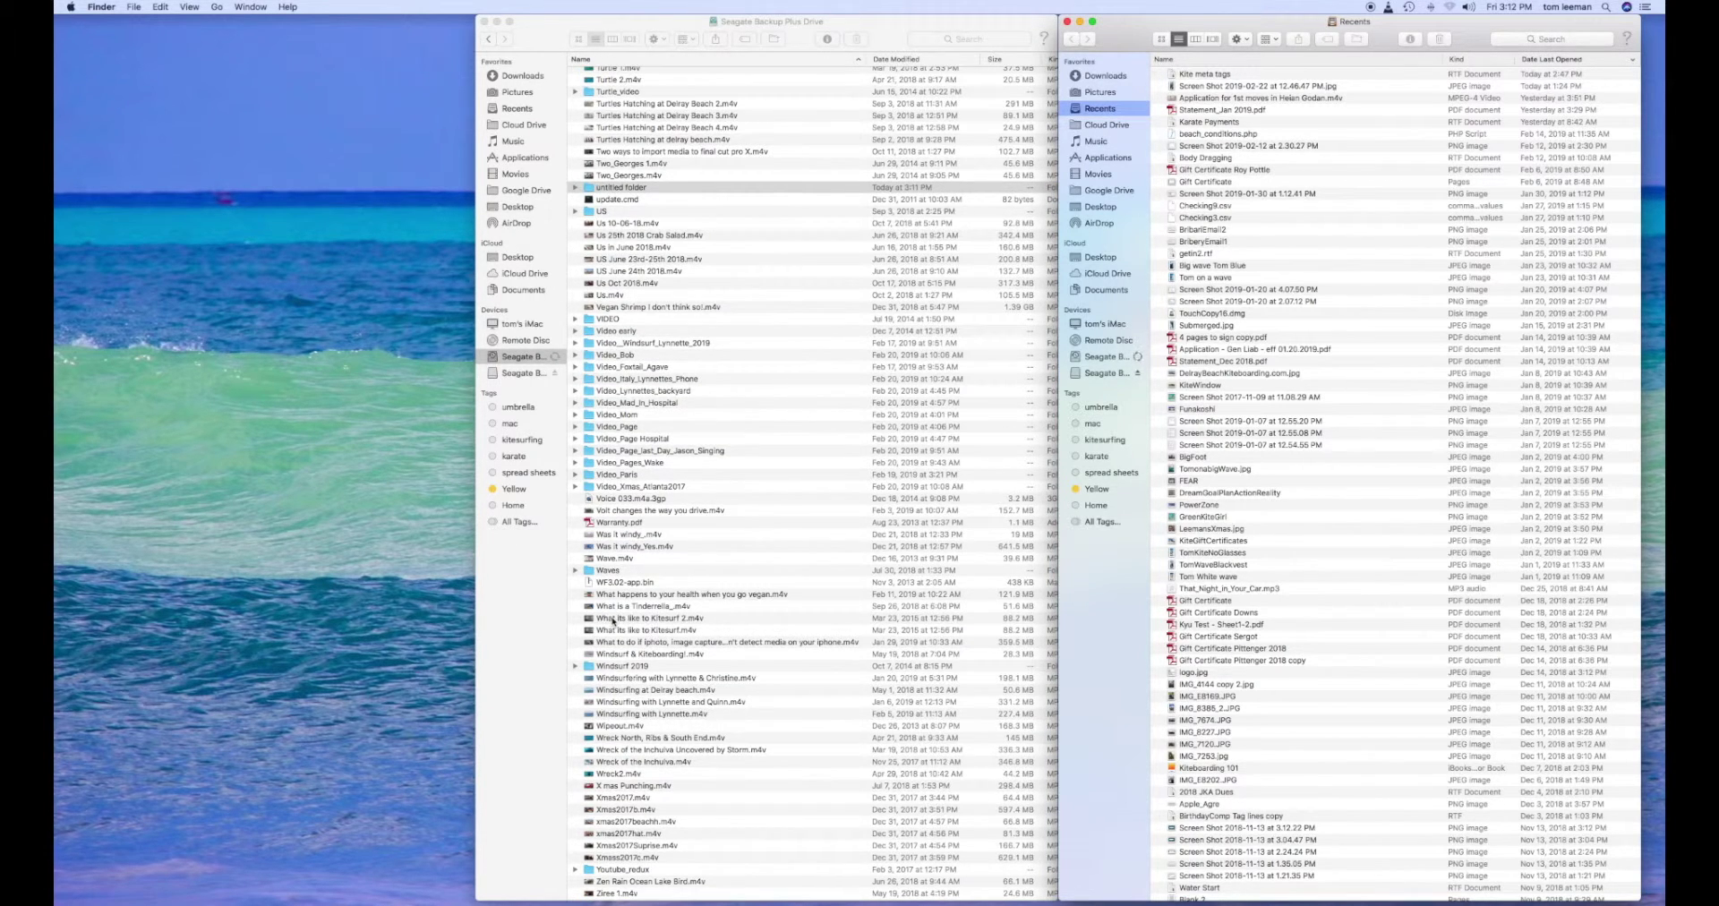
key("super+grave")
left_click(614, 619)
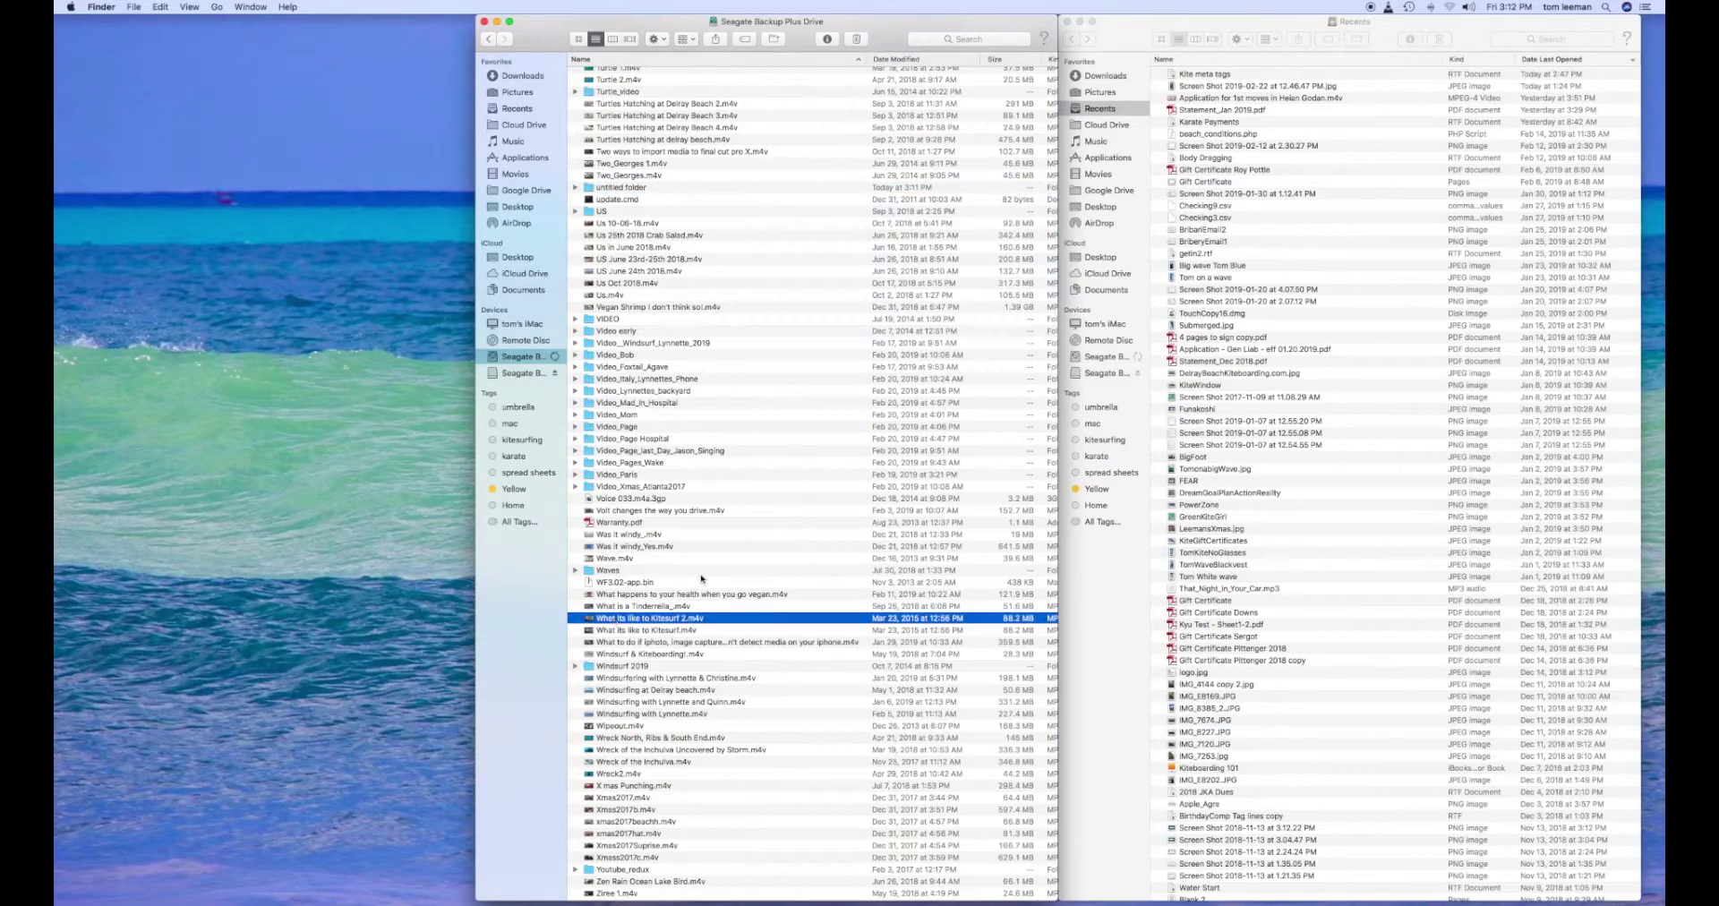
scroll(702, 577, "up", 10)
scroll(702, 577, "up", 10)
scroll(701, 578, "up", 10)
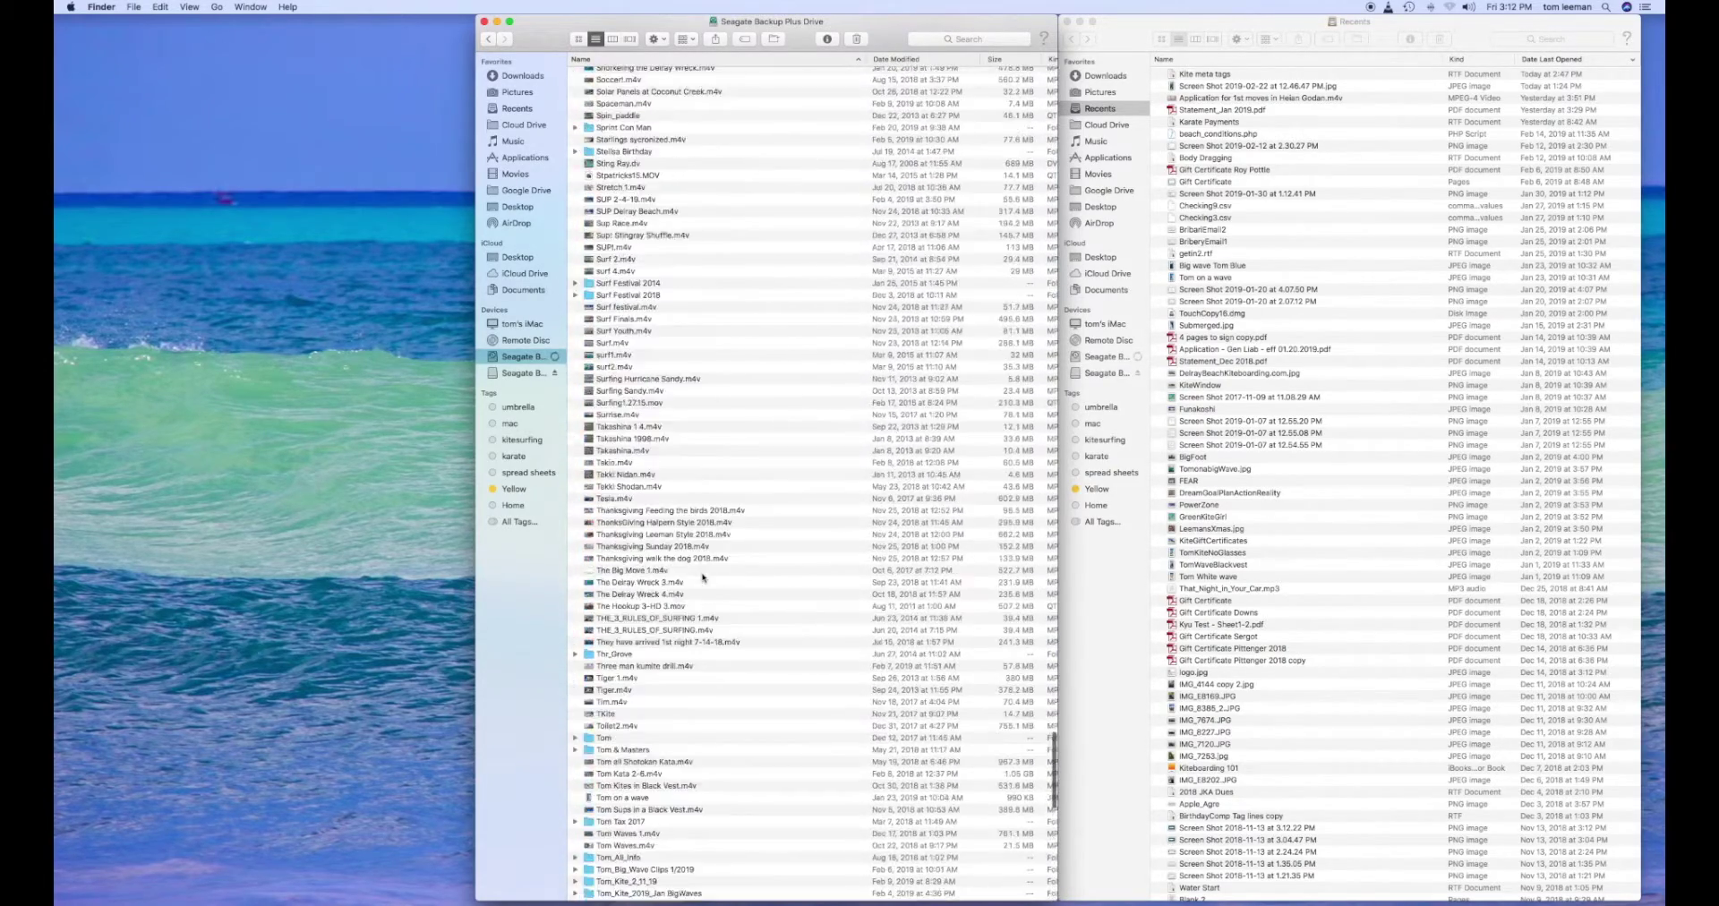
scroll(703, 579, "up", 10)
scroll(702, 577, "up", 10)
scroll(702, 577, "up", 10)
scroll(701, 576, "up", 10)
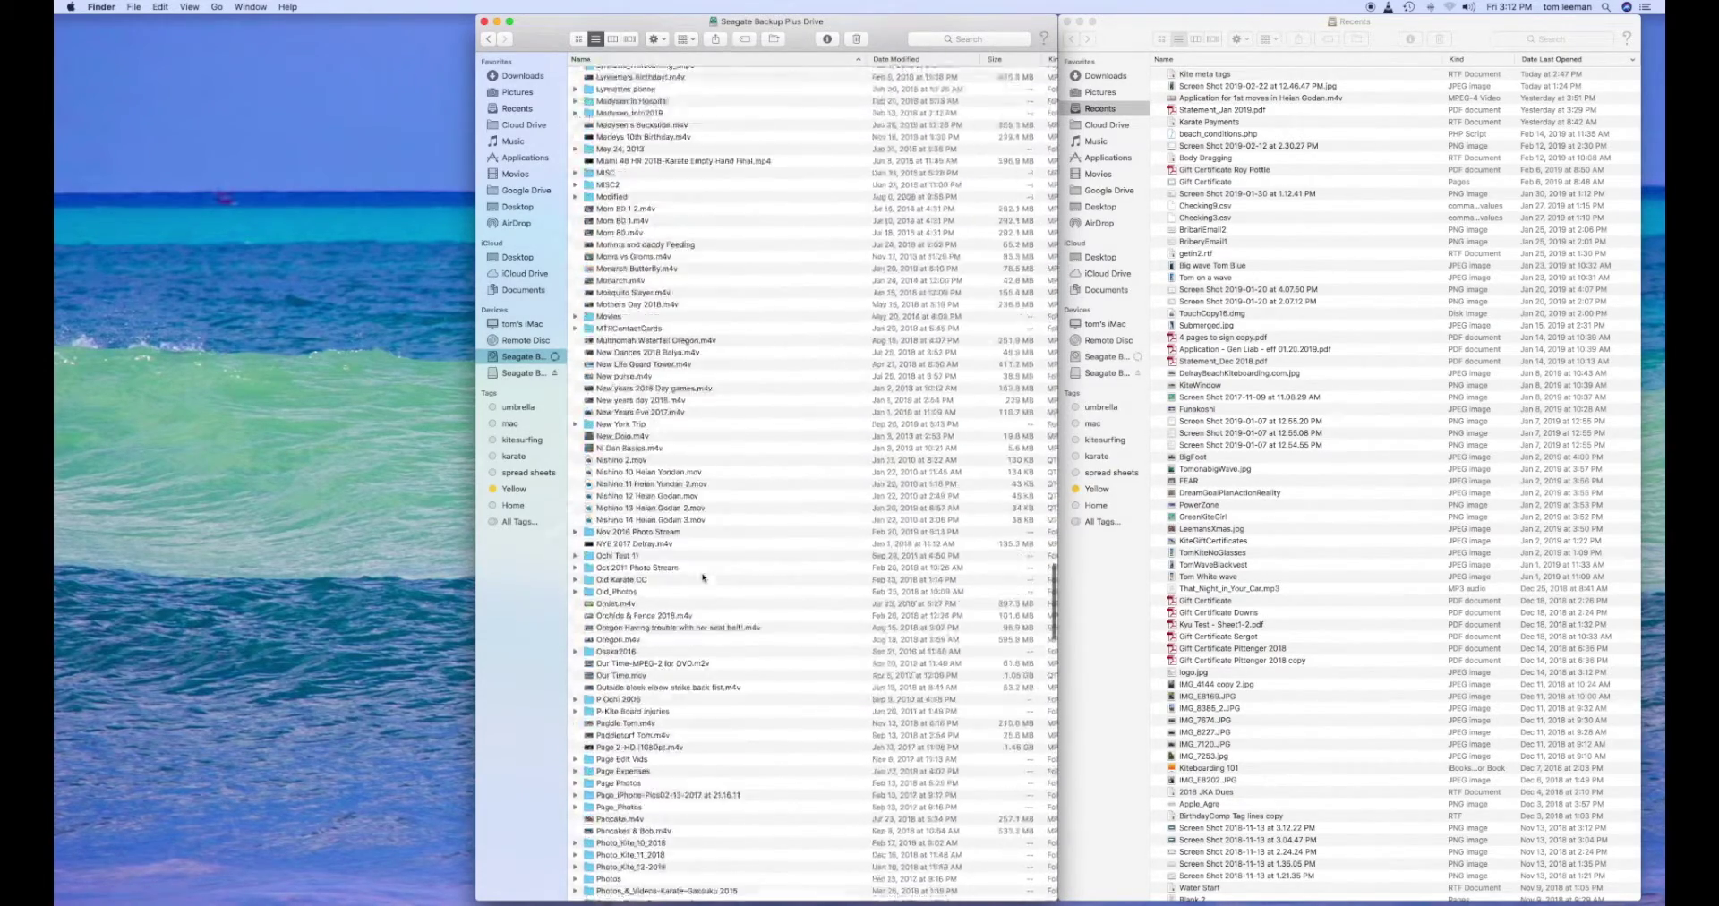
scroll(701, 577, "up", 10)
scroll(702, 576, "up", 10)
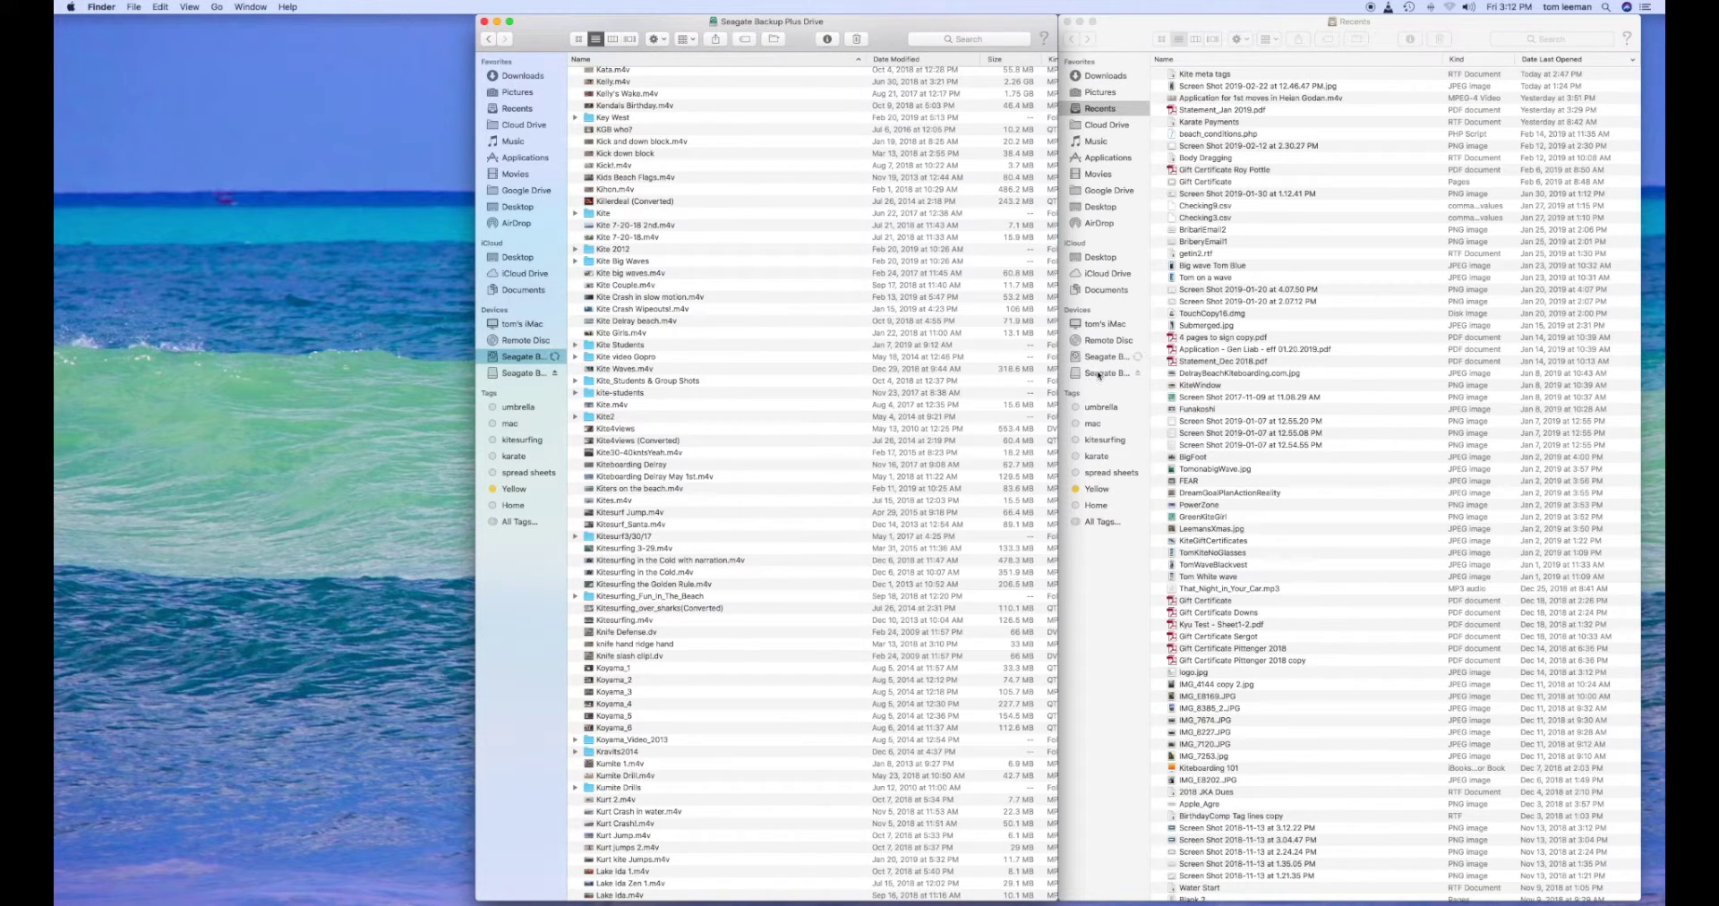
left_click(1098, 373)
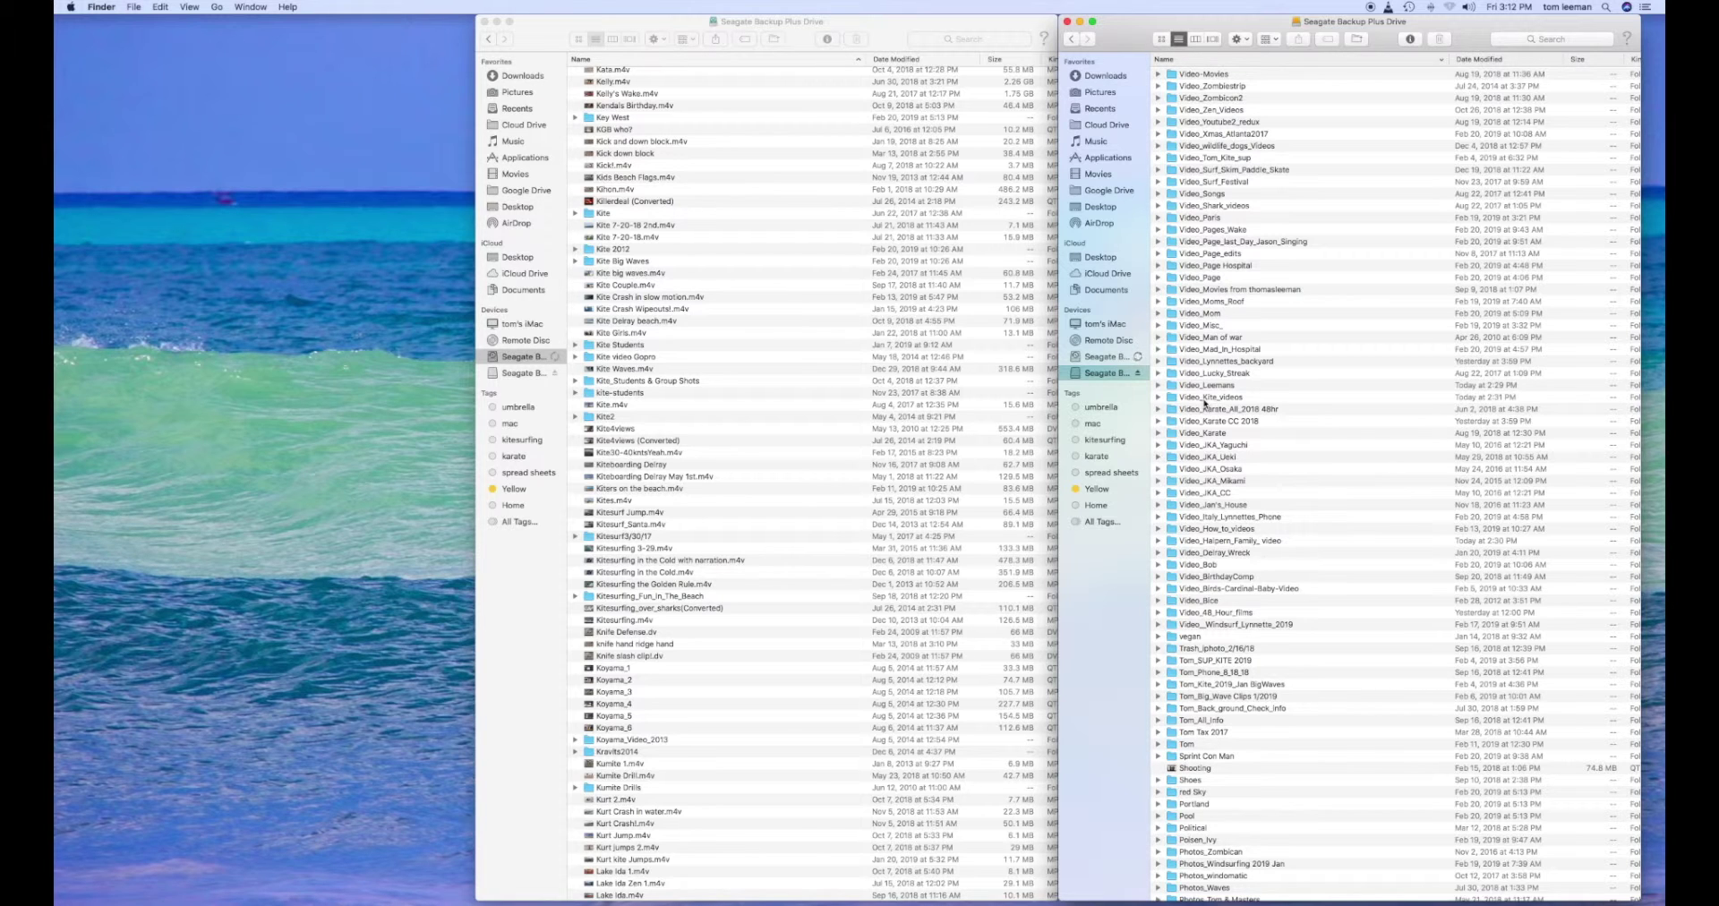
left_click(1095, 361)
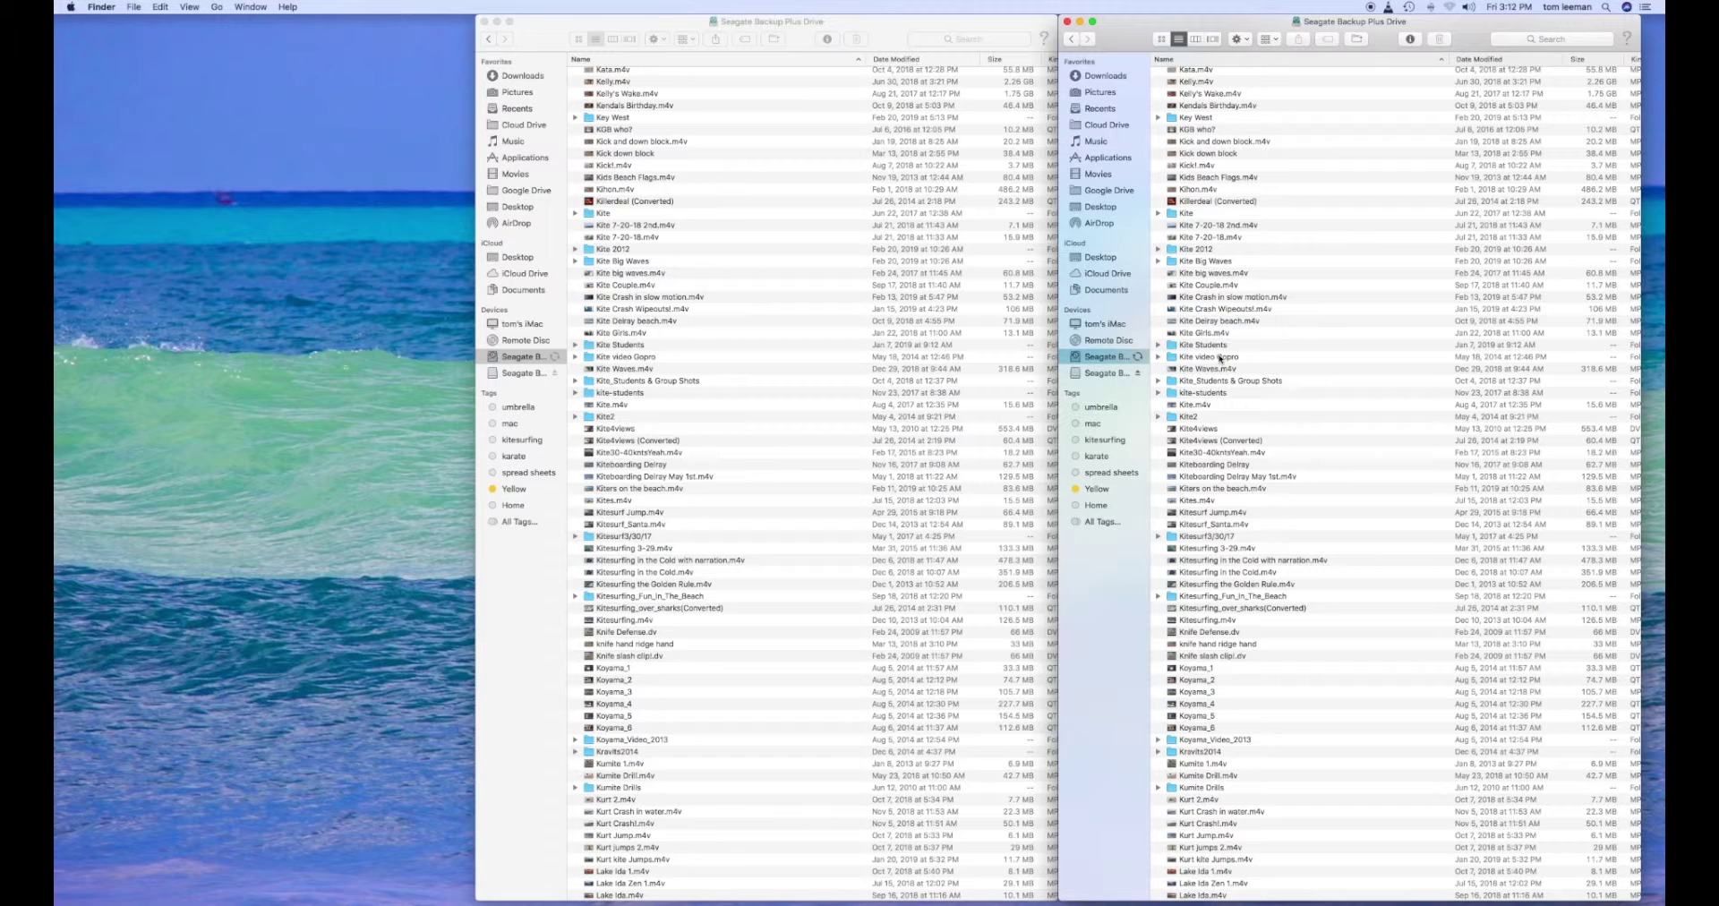
left_click(1157, 358)
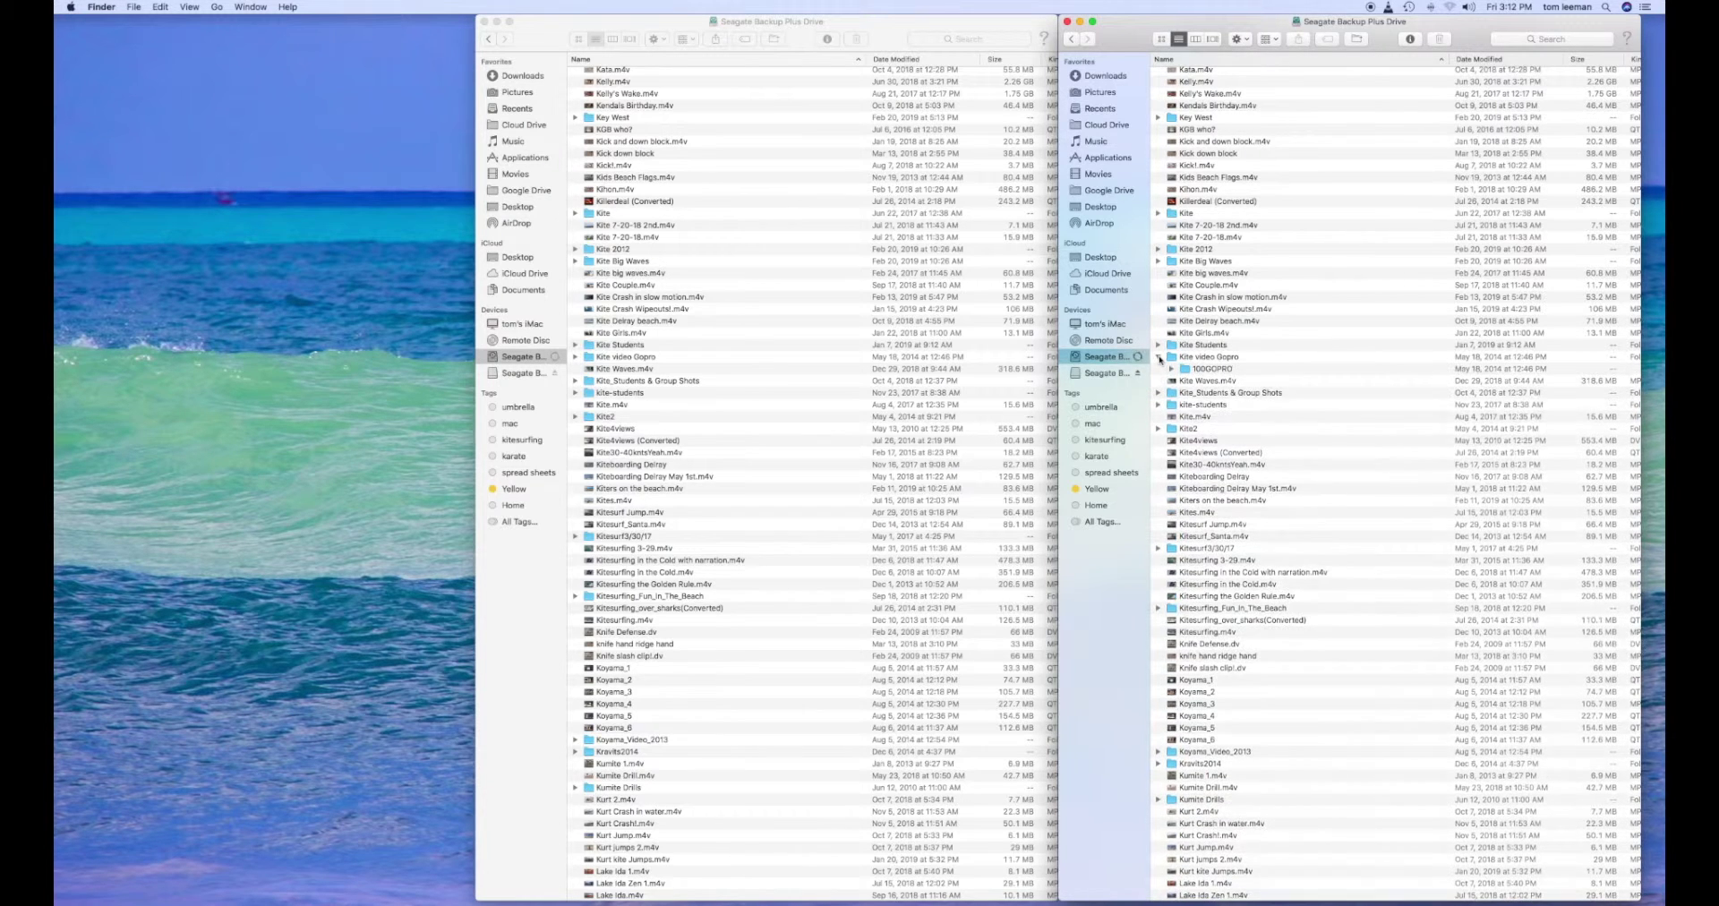
left_click(1171, 368)
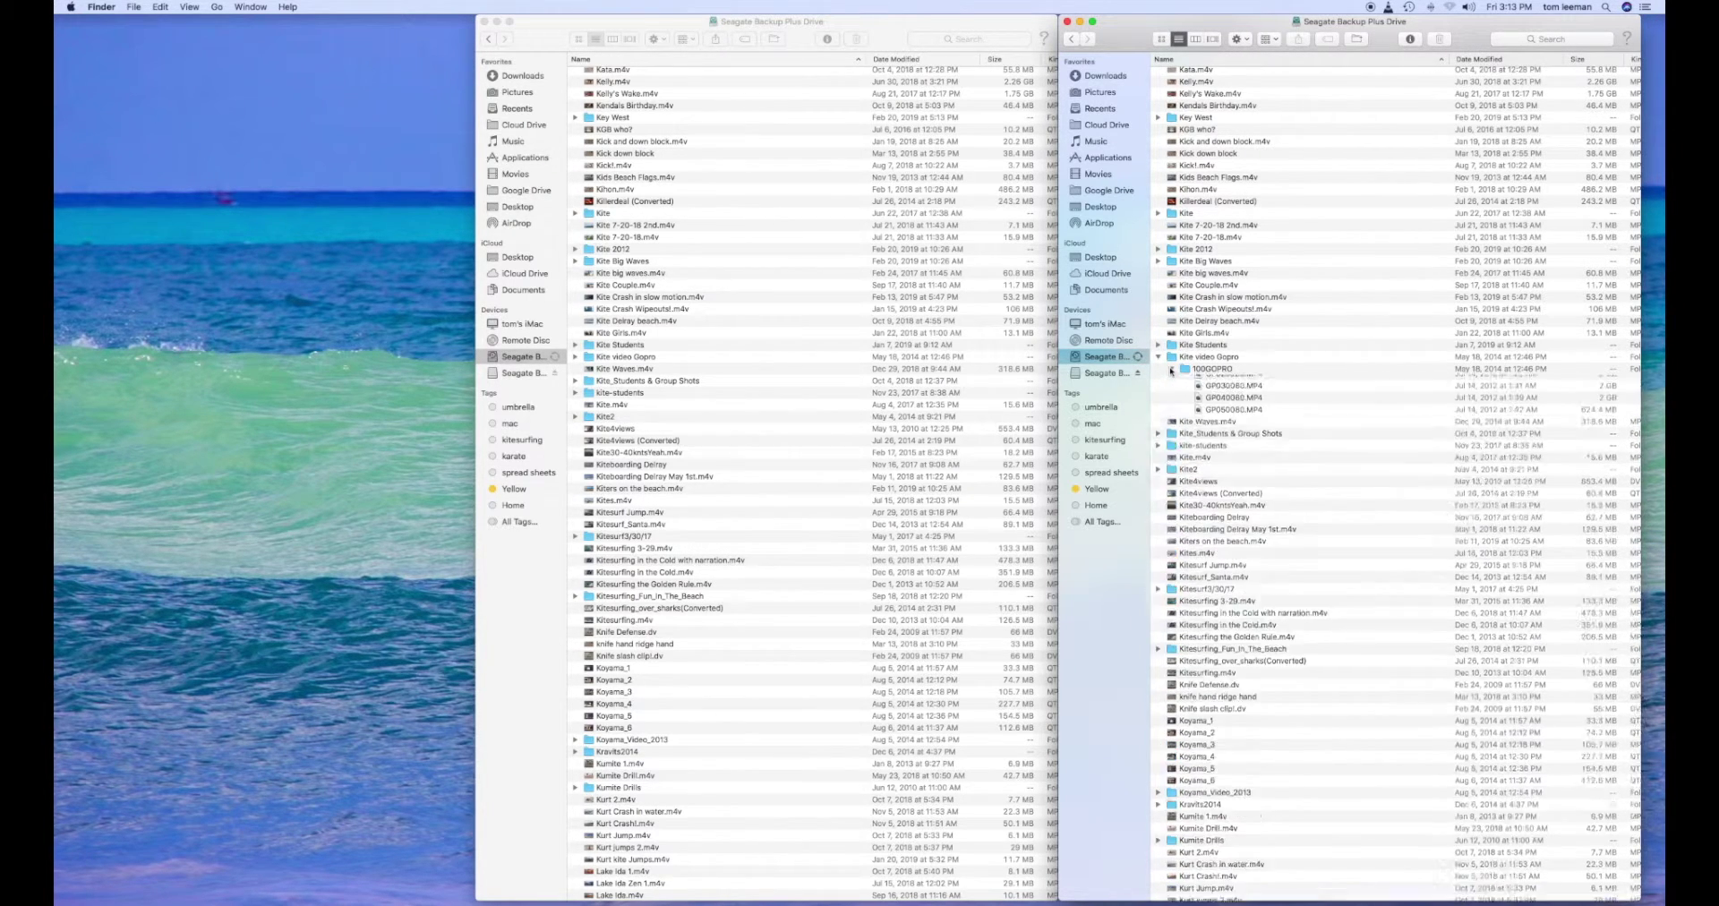
left_click(1226, 384)
key("space")
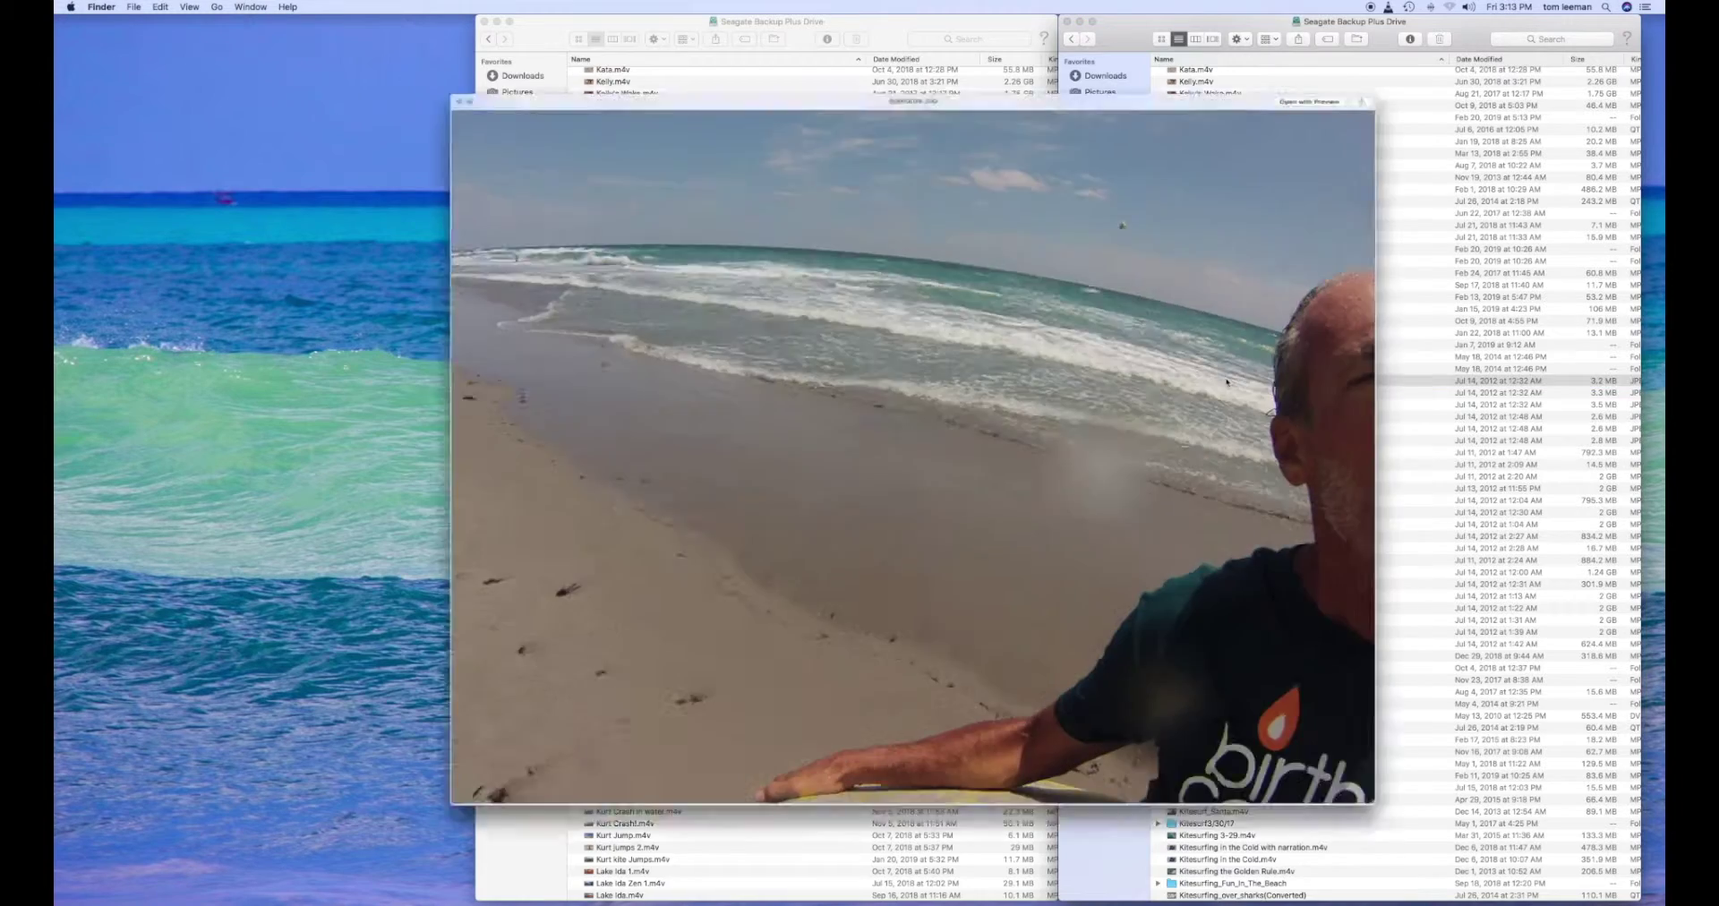
key("space")
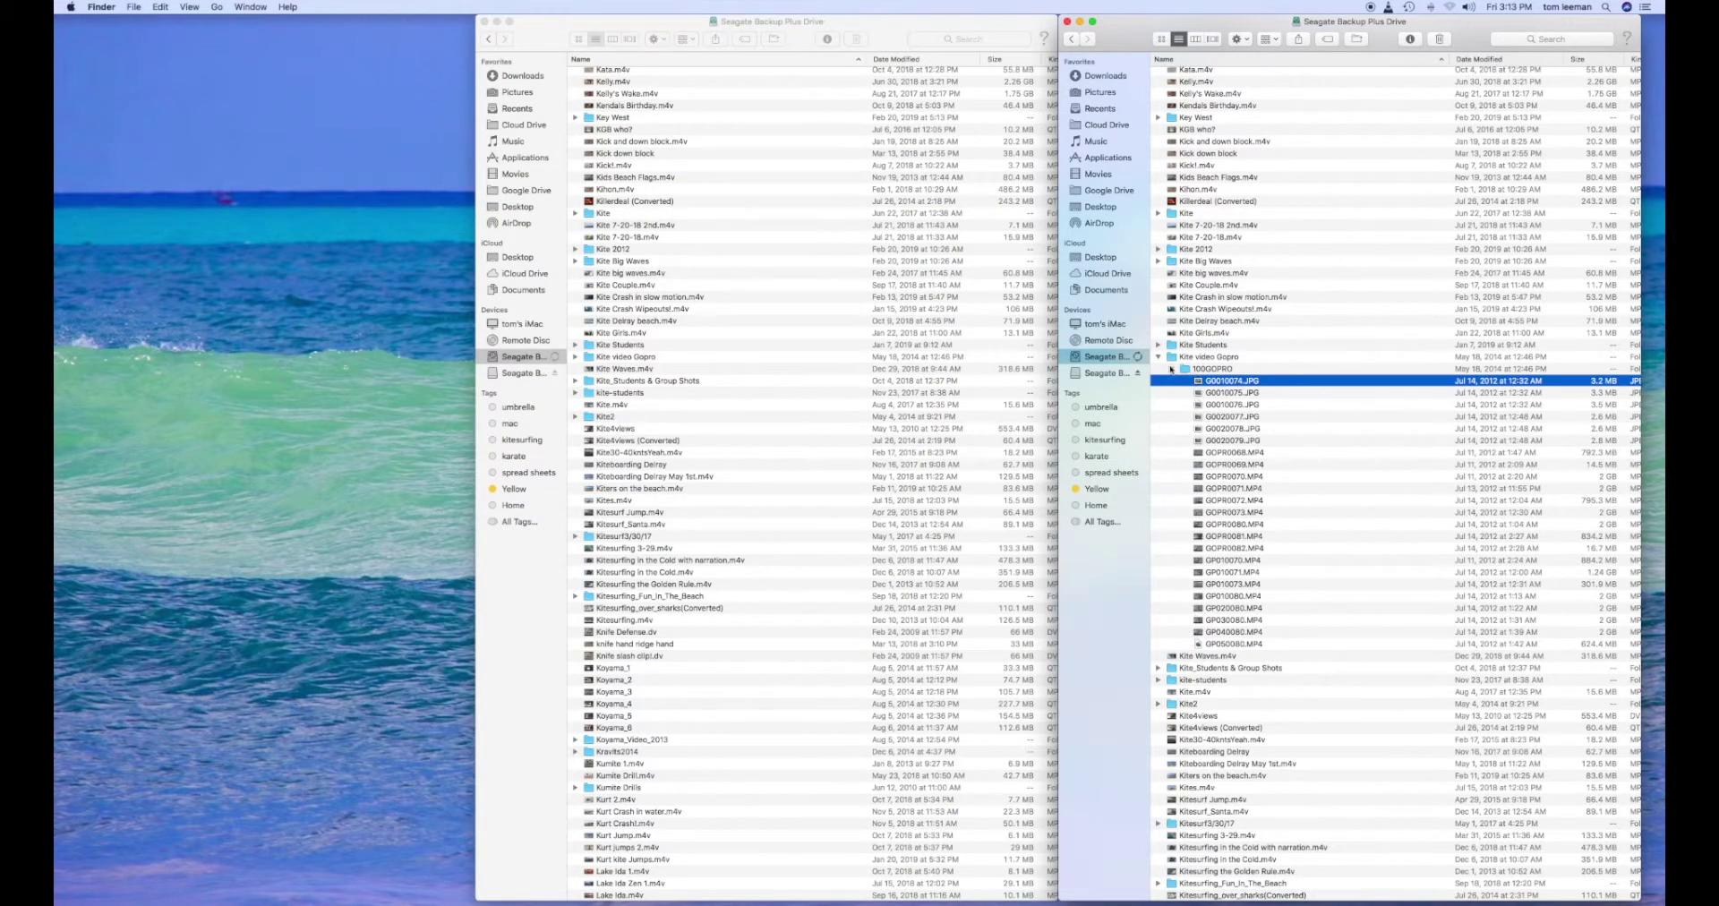
left_click(1170, 367)
left_click(1157, 356)
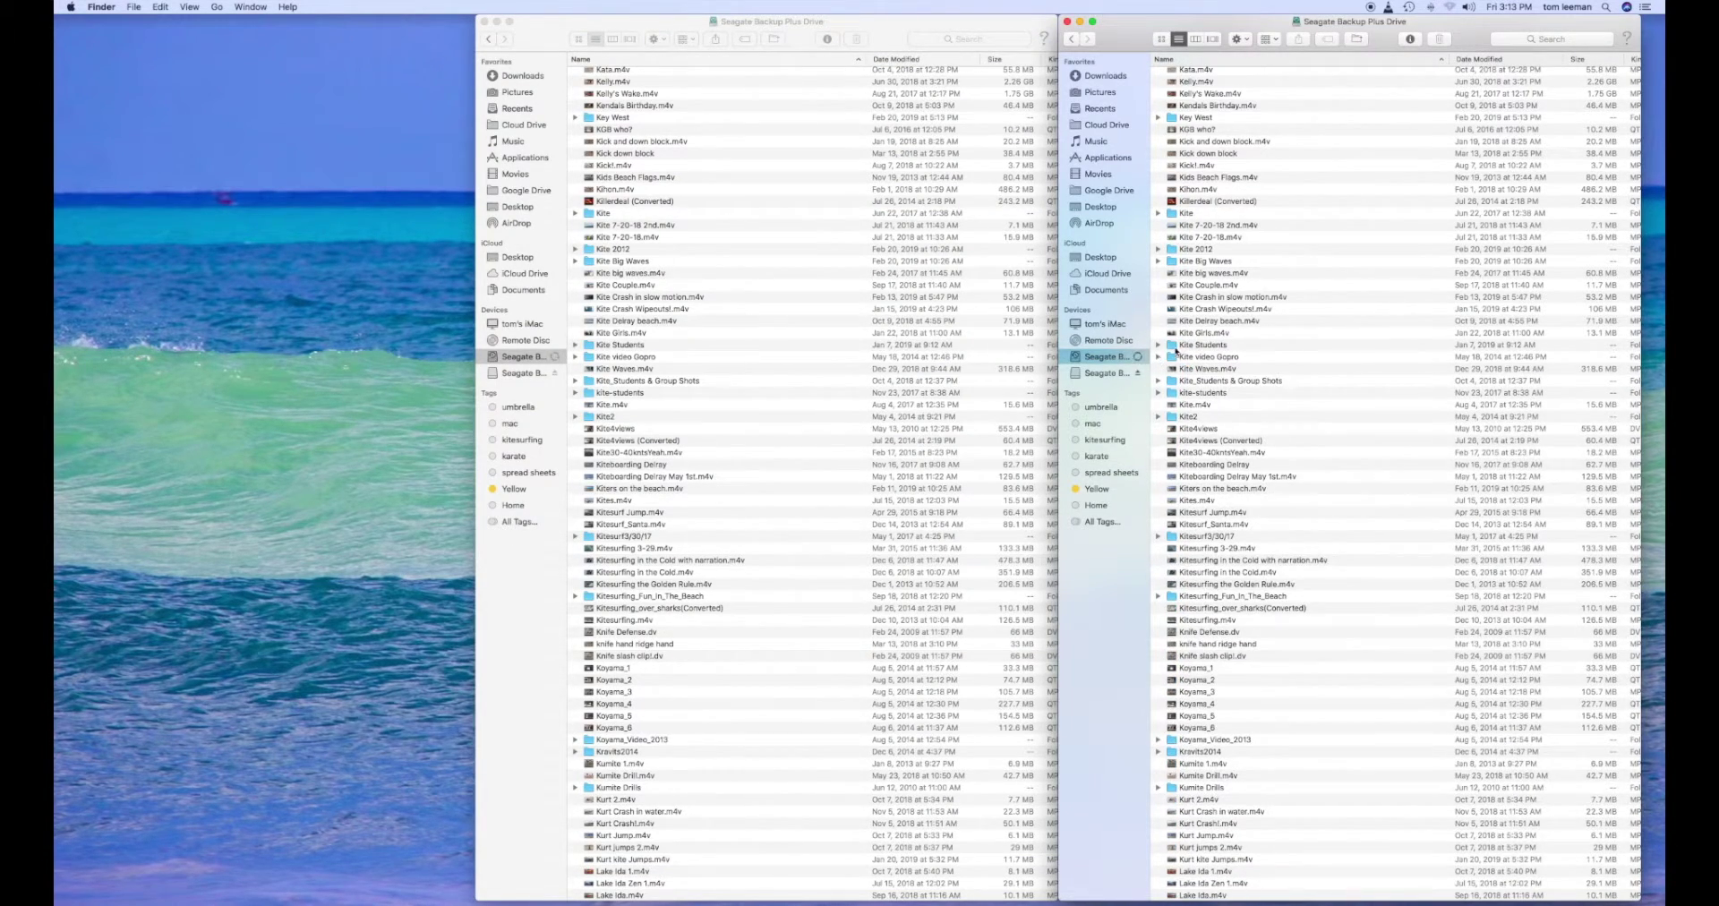
scroll(863, 518, "down", 10)
scroll(727, 520, "down", 10)
scroll(727, 520, "down", 10)
scroll(727, 520, "down", 10)
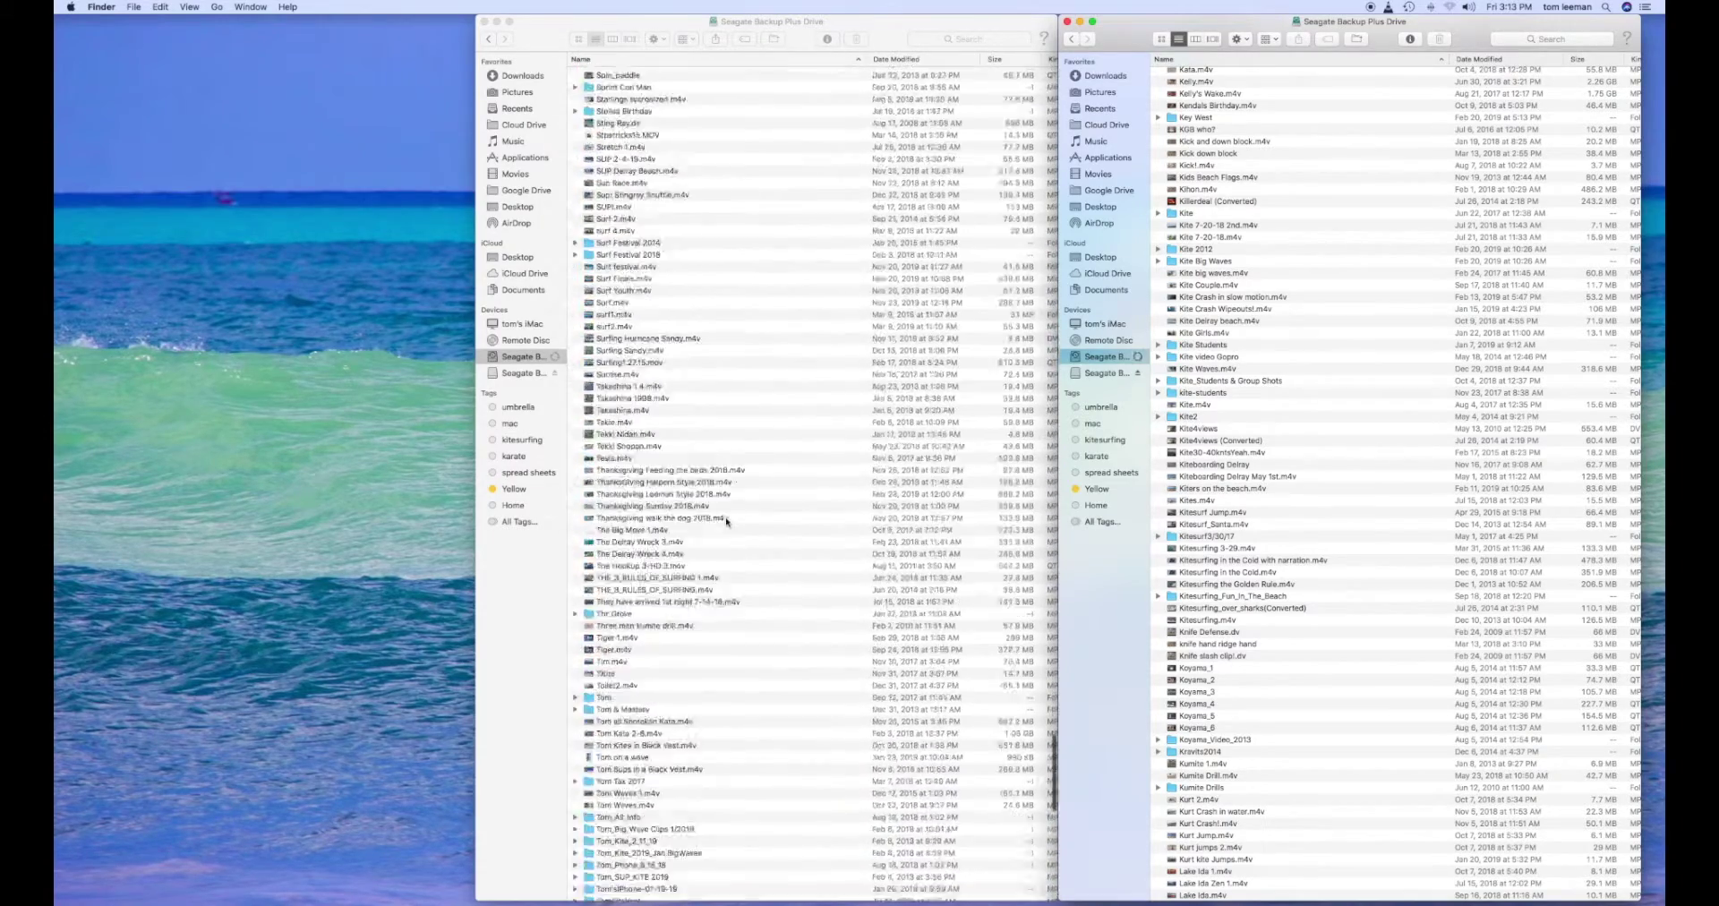
scroll(728, 519, "down", 10)
scroll(745, 699, "down", 5)
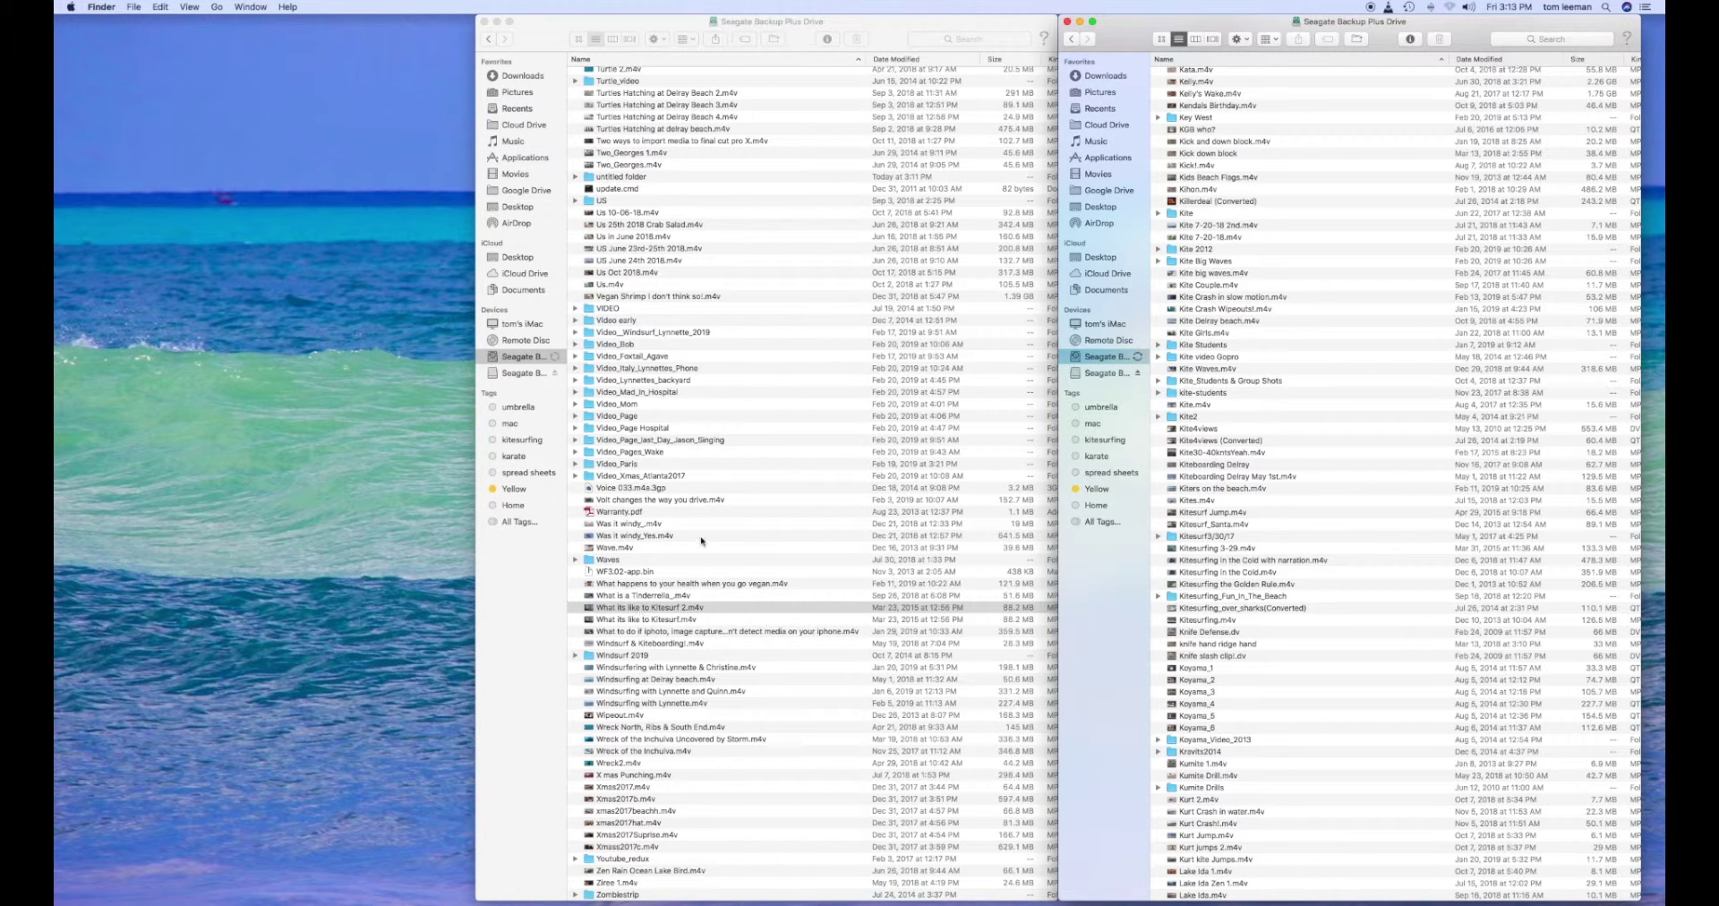
- Preview Wave.m4v, then drag it onto the Kite Students folder in the right window
left_click(602, 547)
key("space")
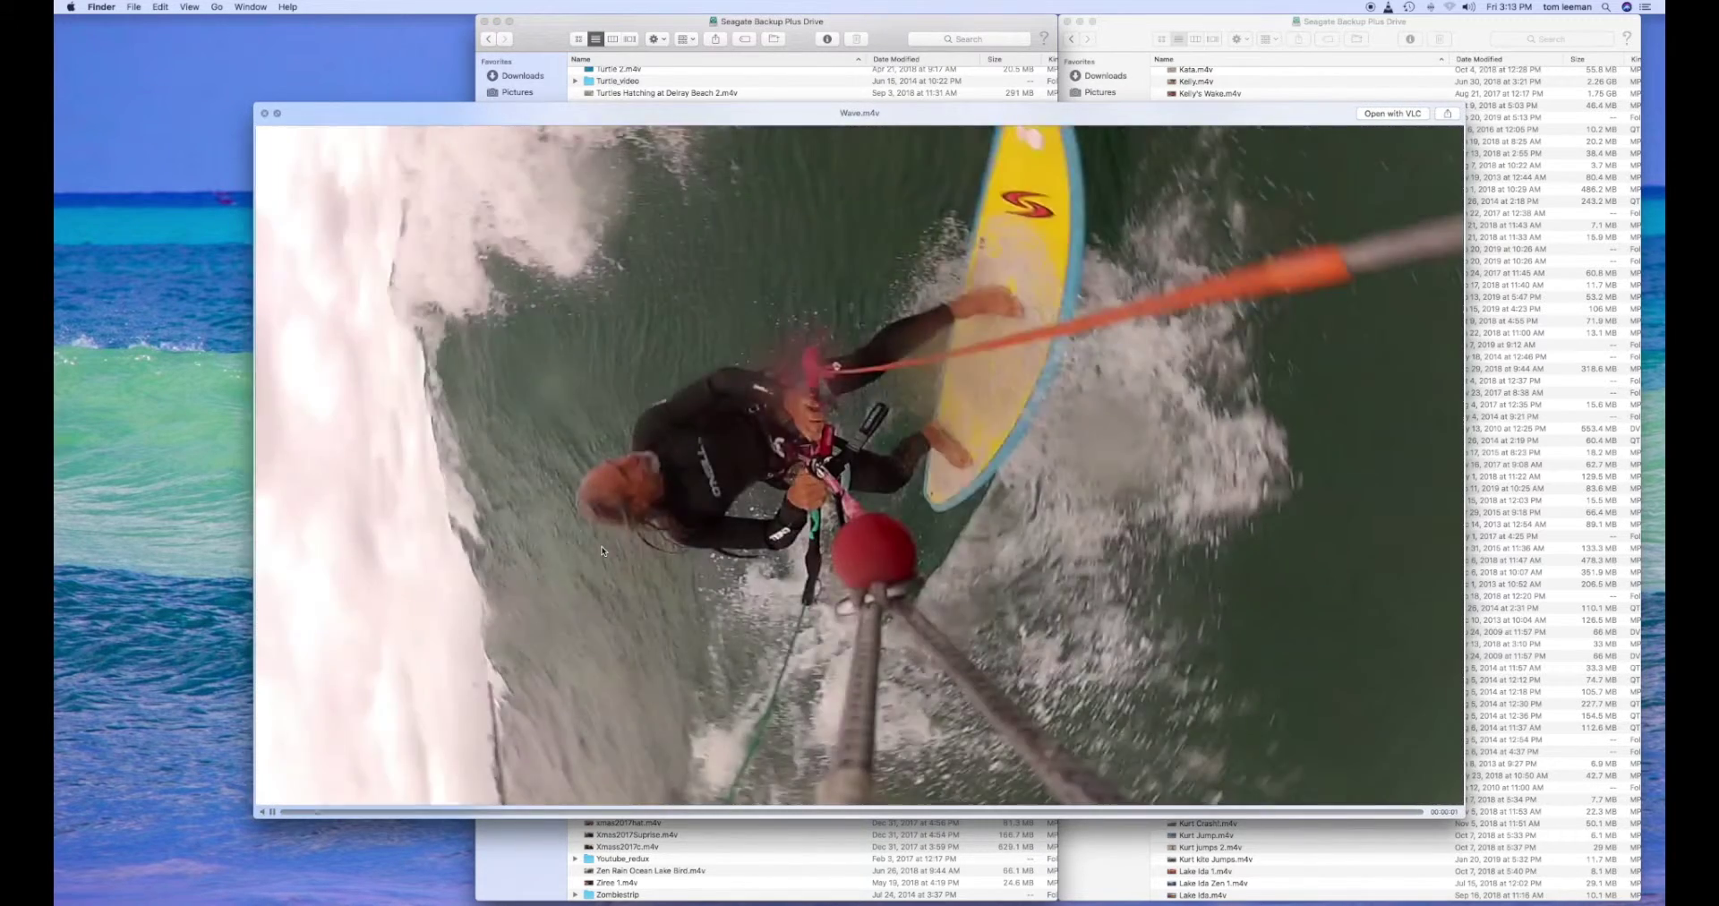
key("space")
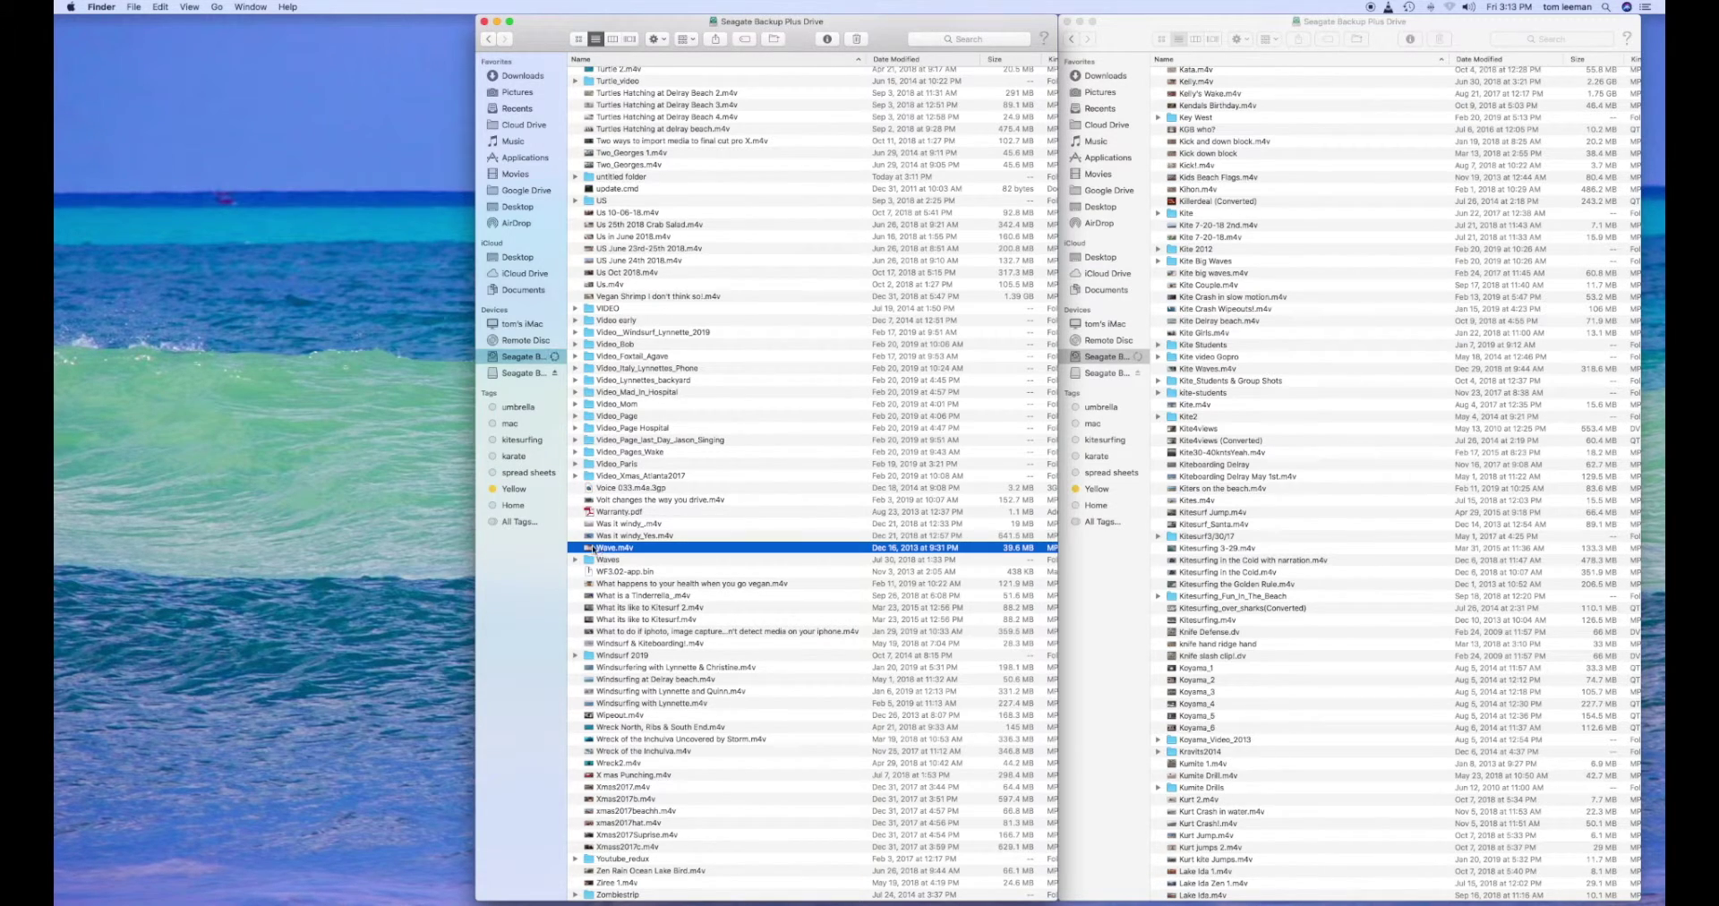
left_click_drag(587, 547, 1205, 349)
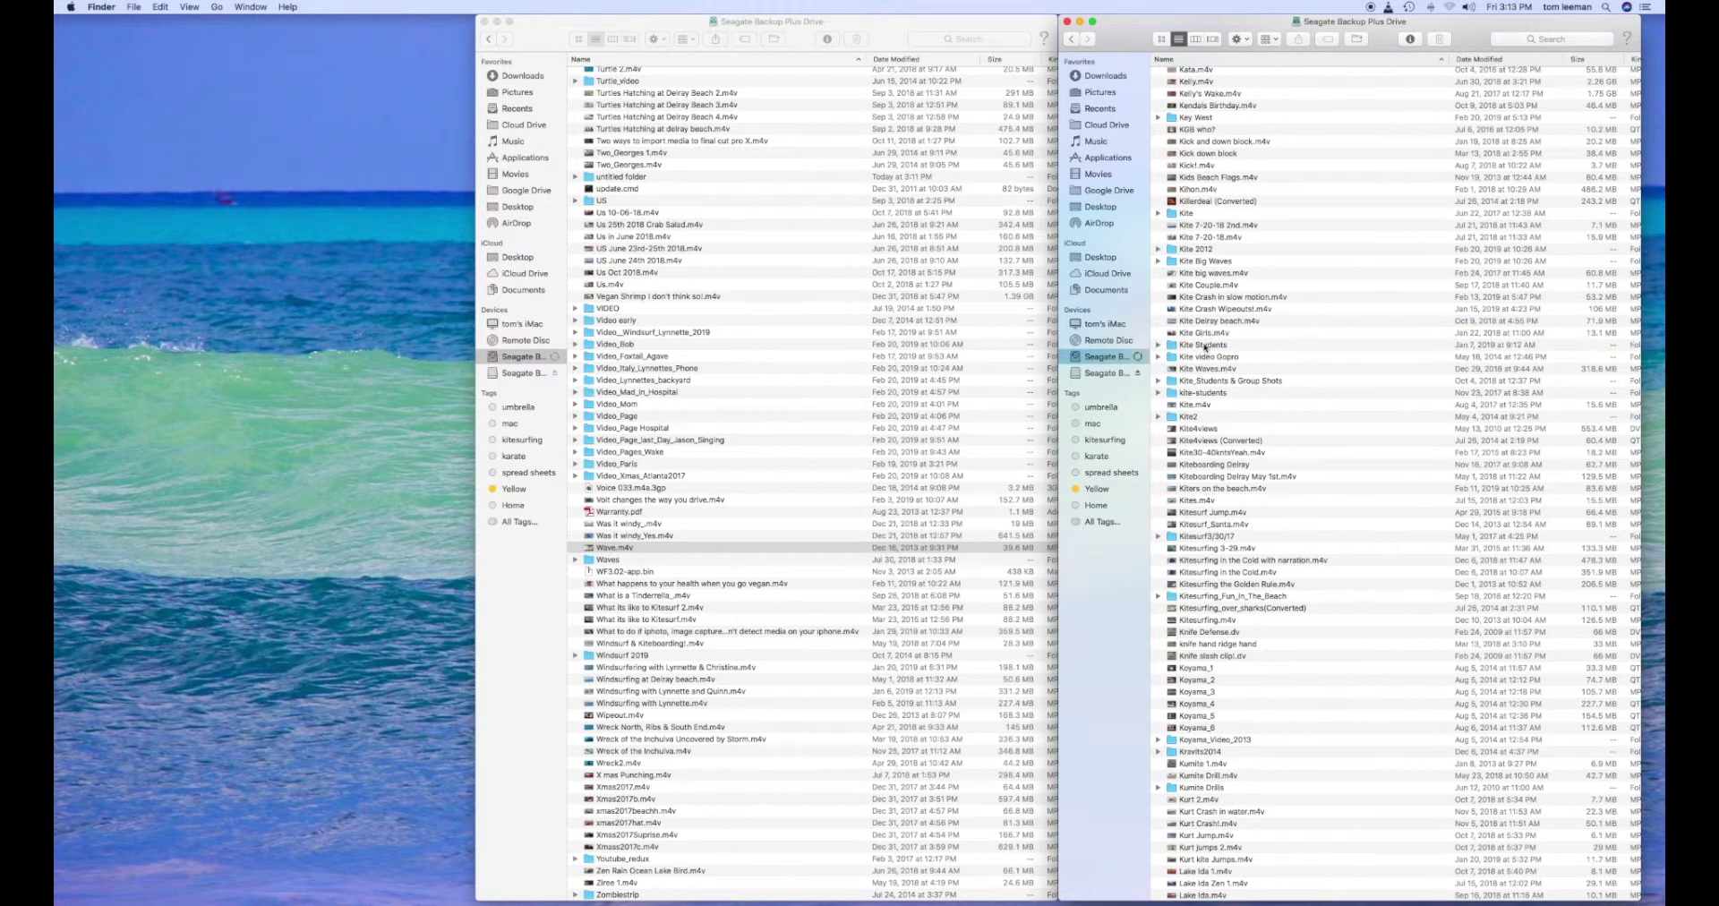
scroll(1205, 349, "down", 15)
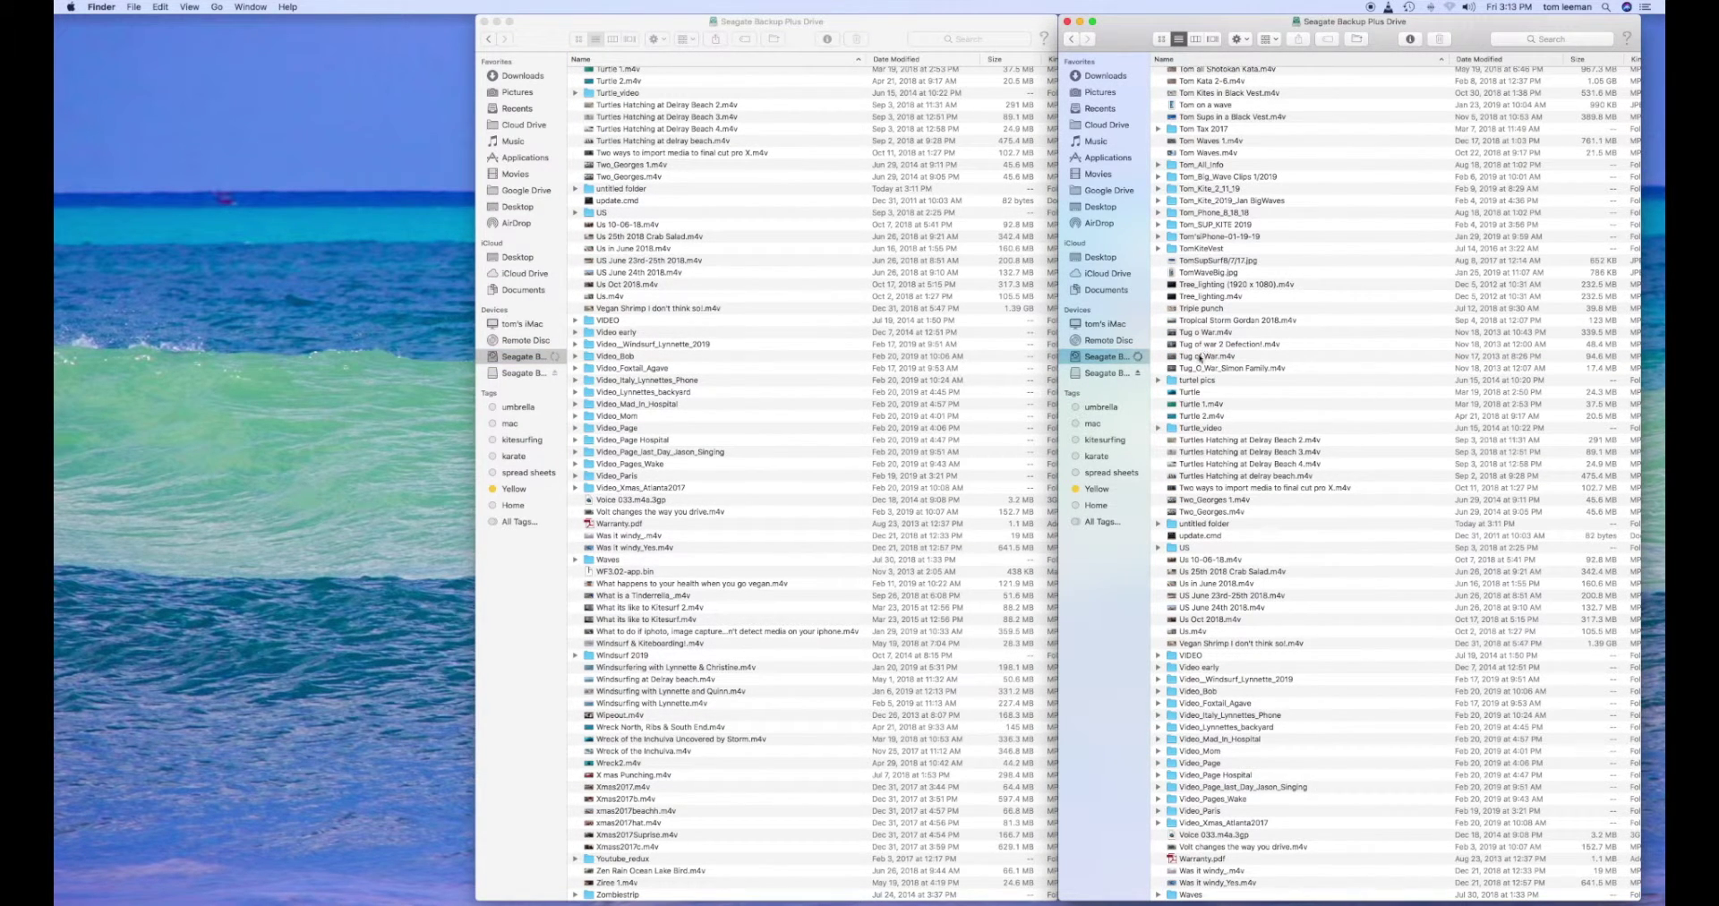
scroll(1217, 365, "up", 5)
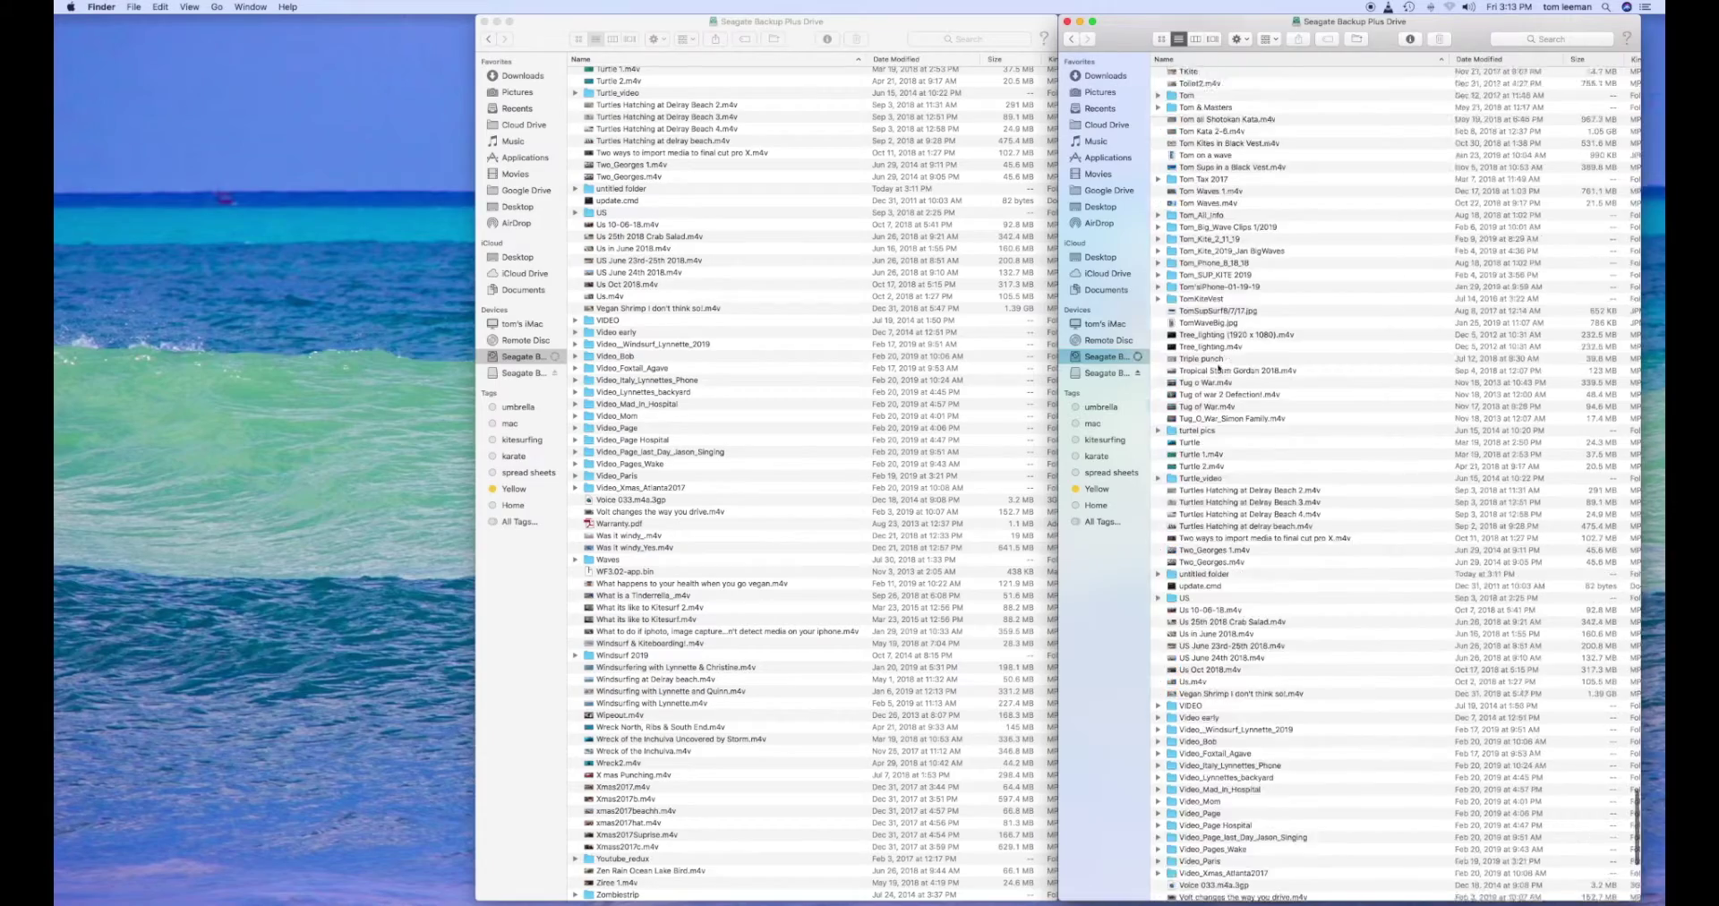
scroll(1218, 366, "up", 5)
scroll(1218, 365, "up", 5)
scroll(1217, 365, "up", 5)
scroll(1217, 365, "up", 5)
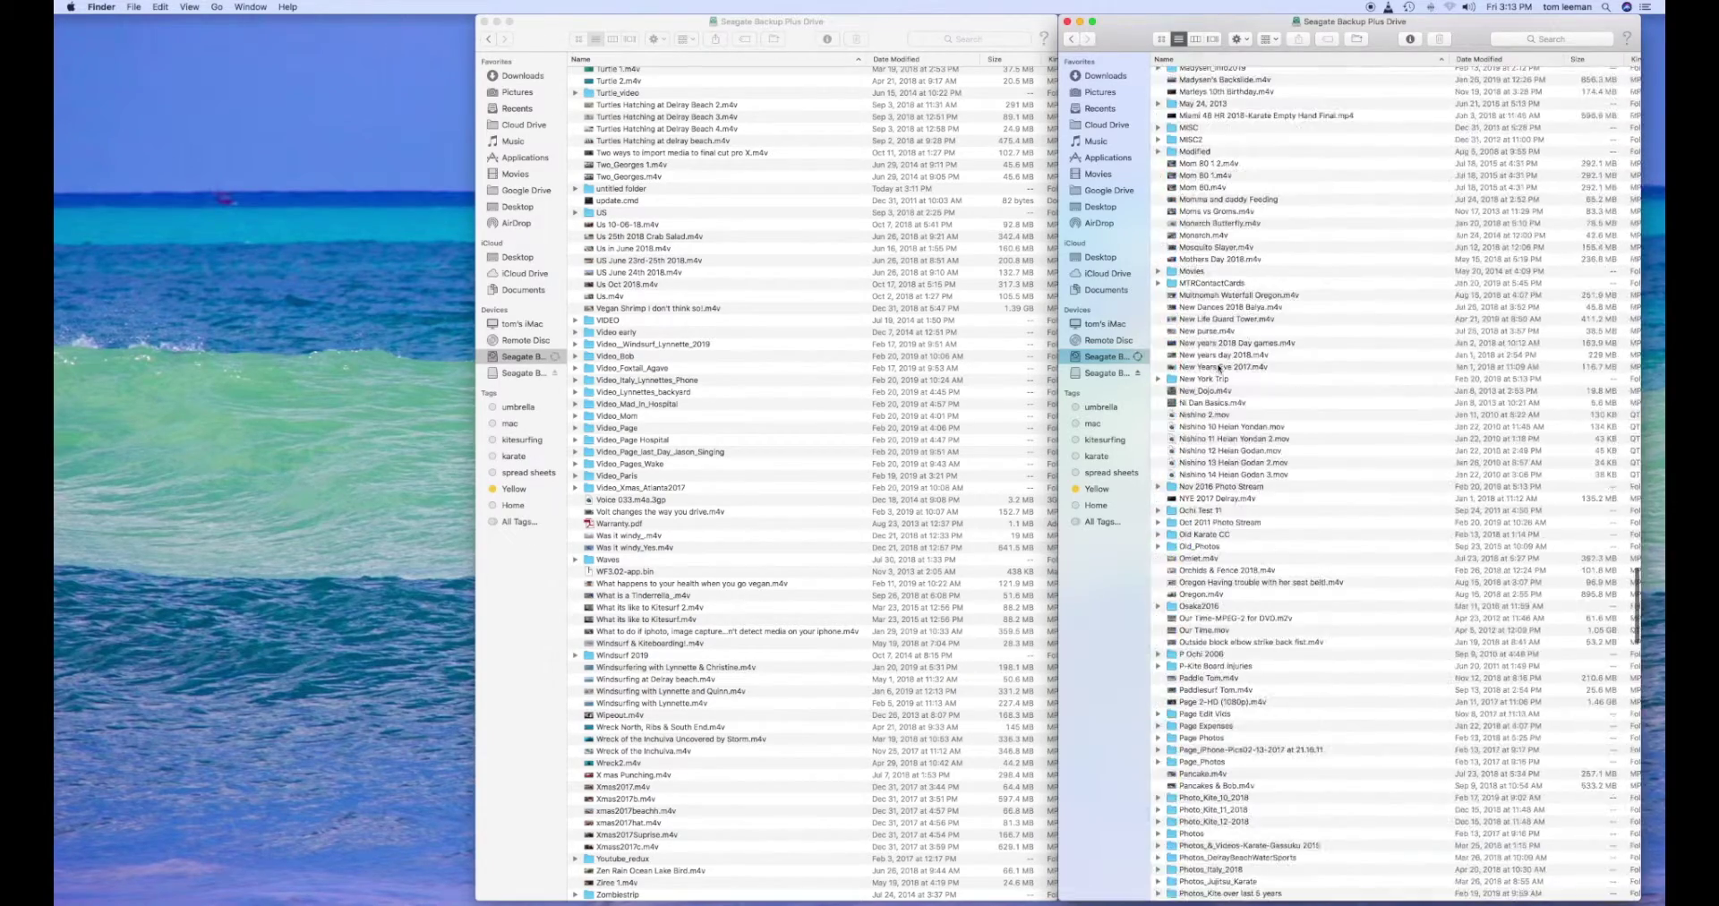
scroll(1217, 365, "up", 5)
scroll(1218, 366, "up", 5)
scroll(1217, 365, "up", 5)
scroll(1219, 363, "down", 3)
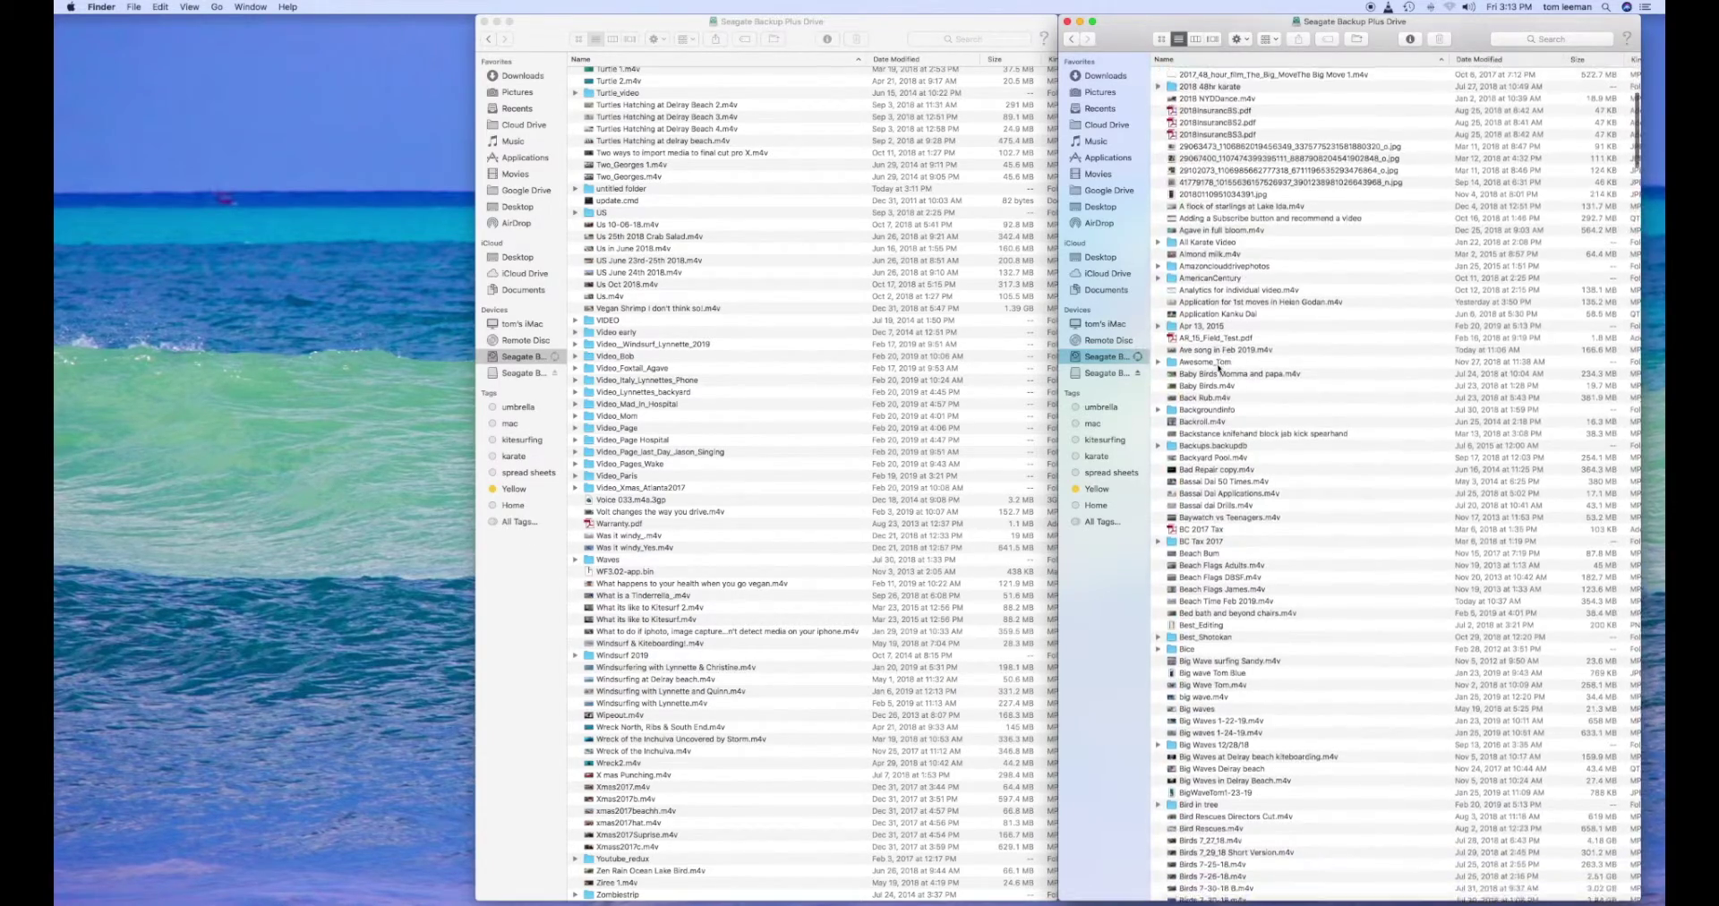
scroll(1219, 363, "down", 3)
scroll(1219, 363, "down", 3)
scroll(1219, 364, "down", 3)
scroll(1219, 364, "down", 5)
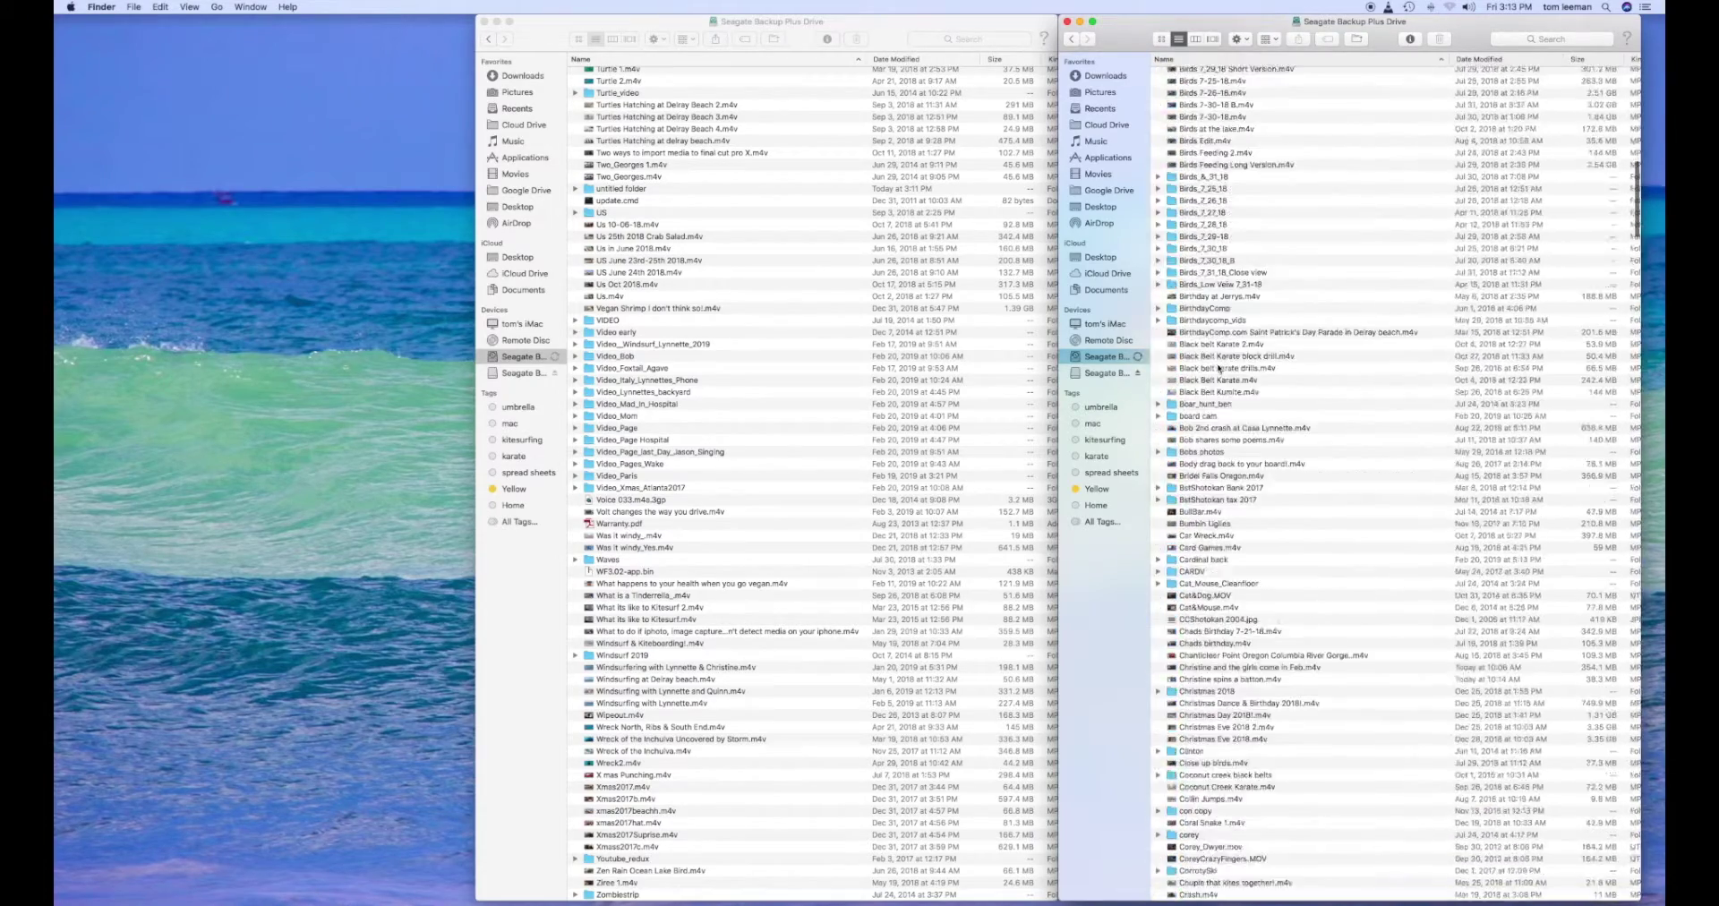
scroll(1219, 364, "down", 5)
scroll(1219, 364, "down", 5)
scroll(1219, 365, "down", 5)
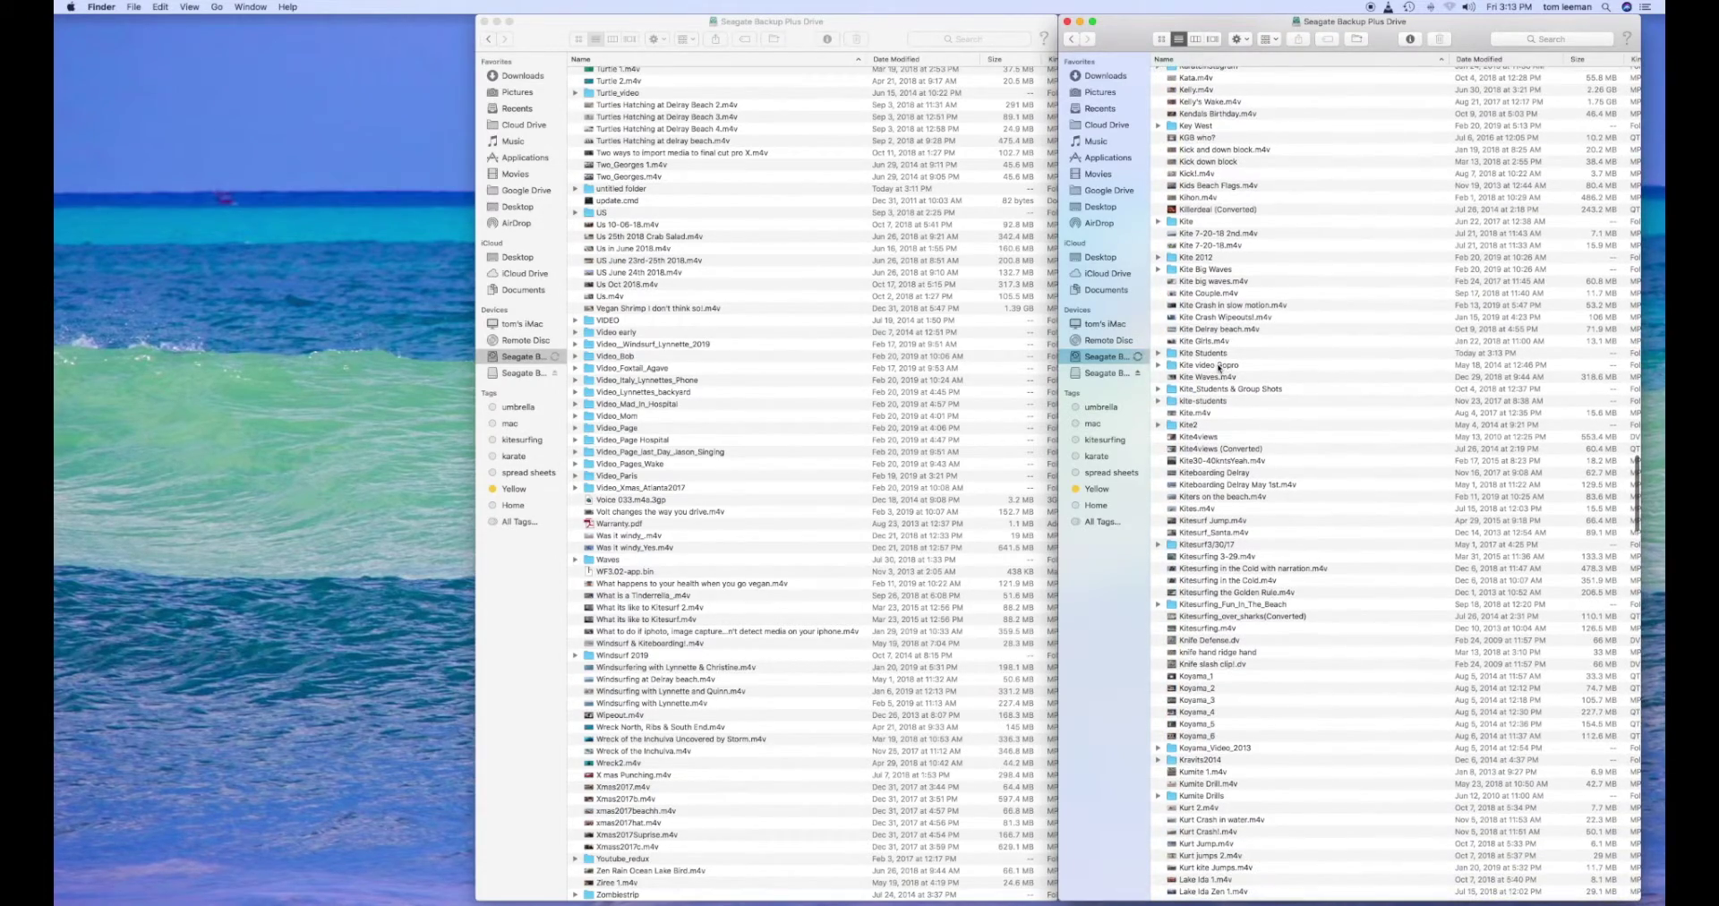
- Expand Kite Students in the right window to list its photos and Wave.m4v
left_click(1158, 355)
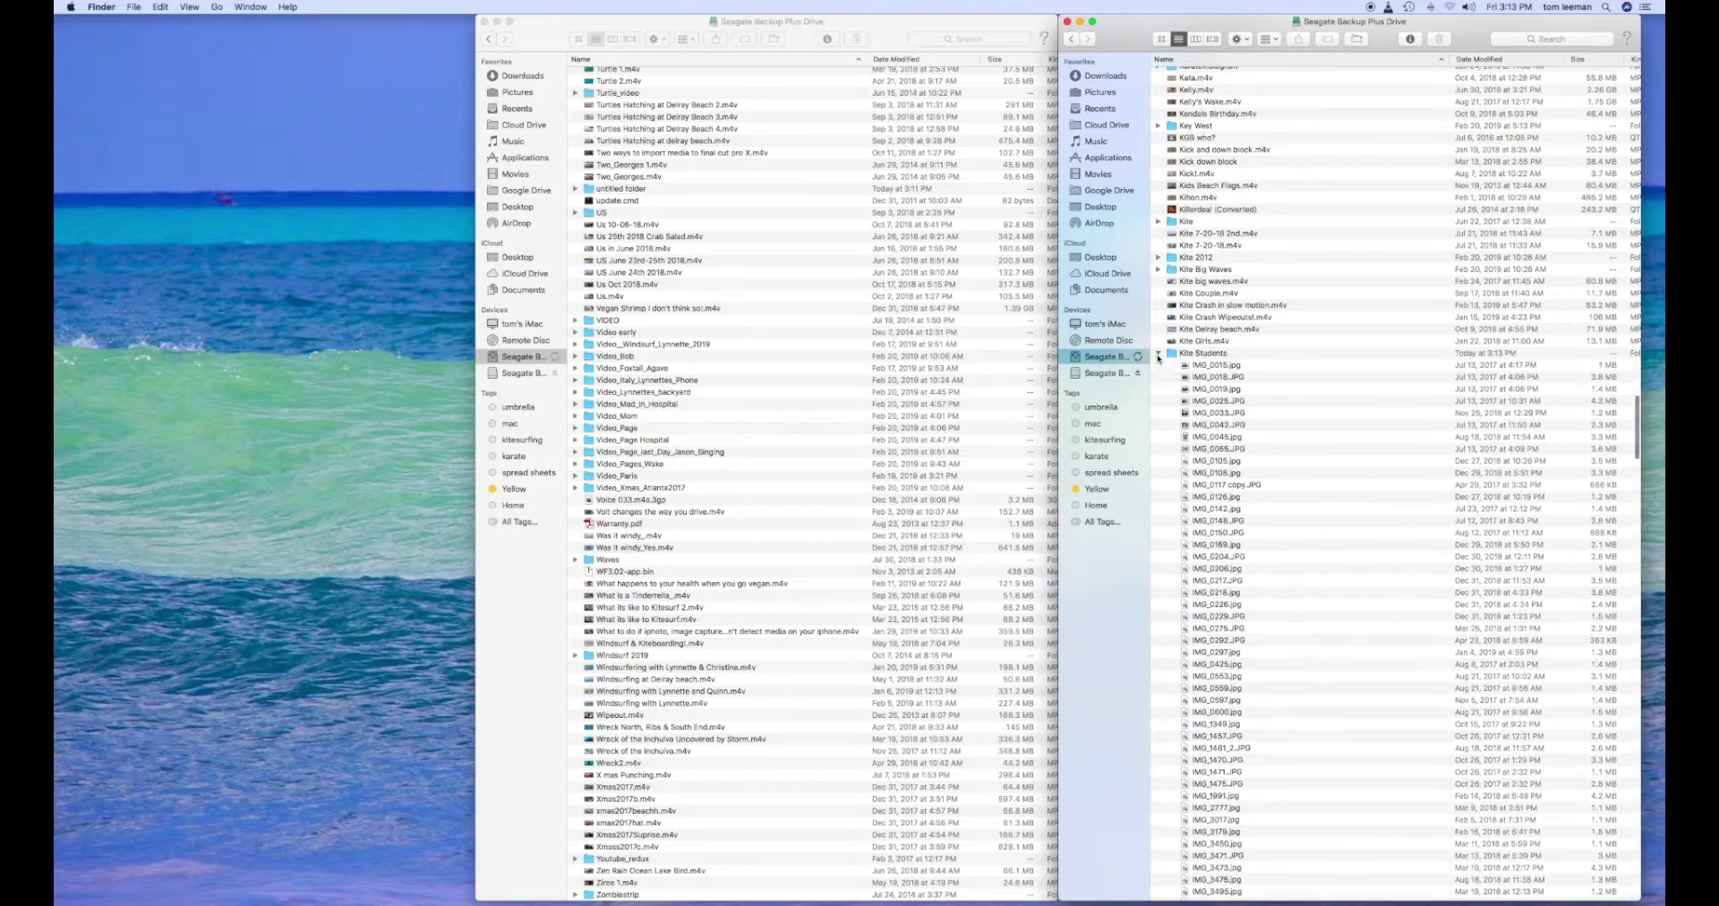
scroll(1219, 397, "down", 5)
scroll(1217, 397, "down", 5)
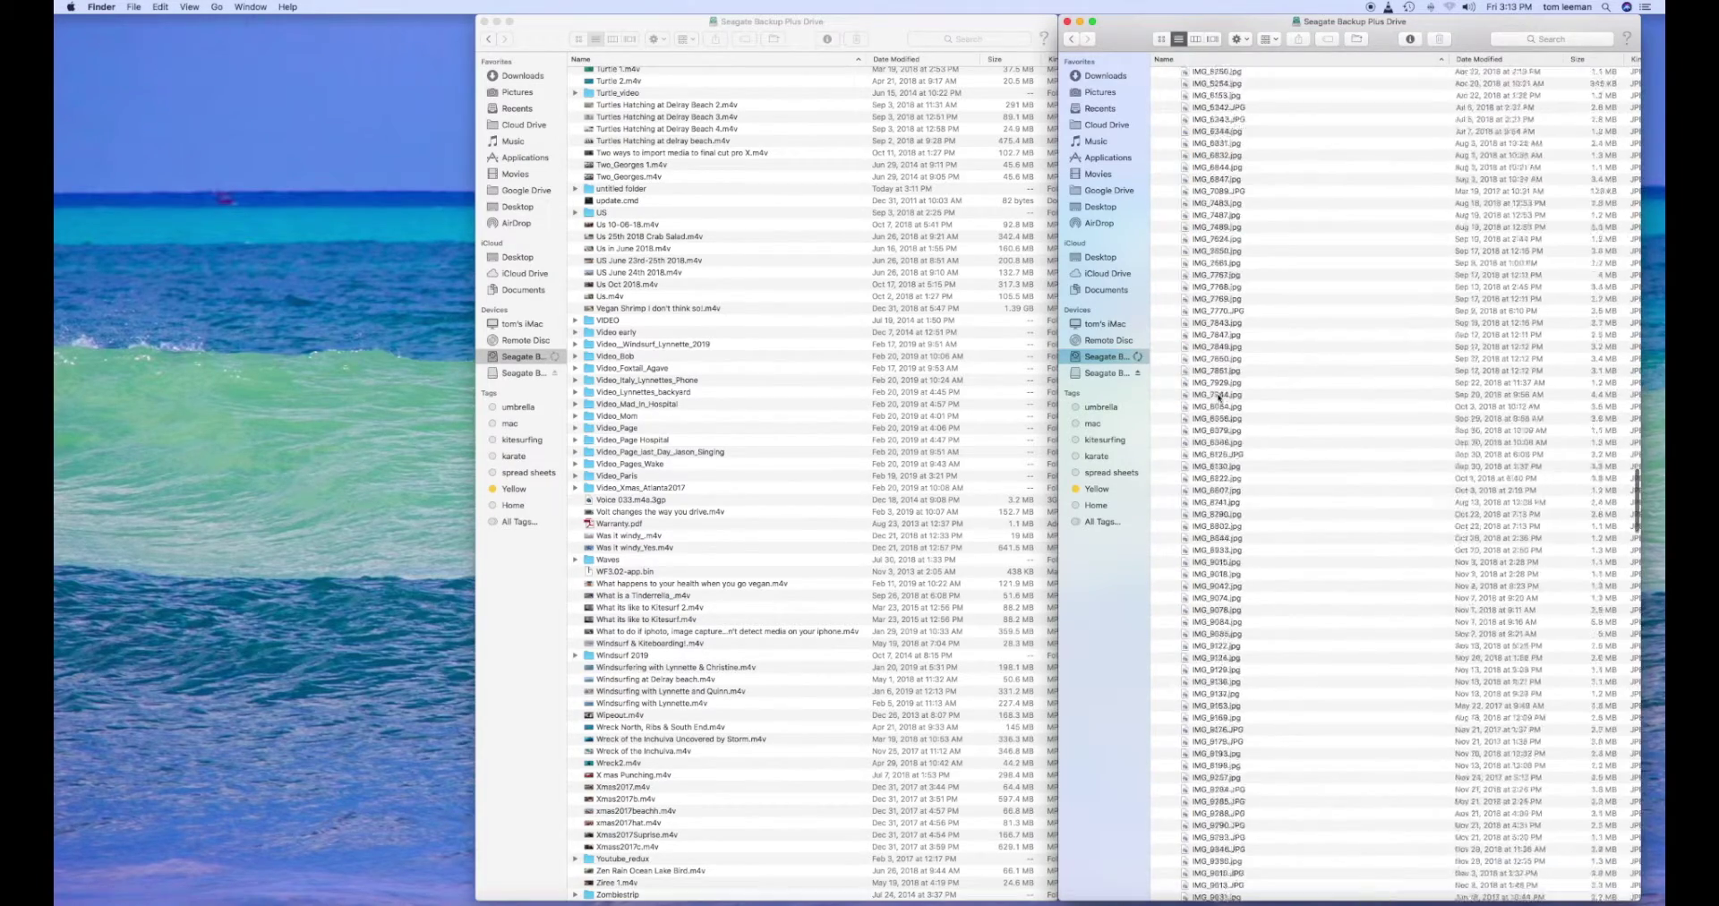
scroll(1218, 397, "down", 5)
scroll(1217, 396, "down", 5)
scroll(1218, 396, "down", 5)
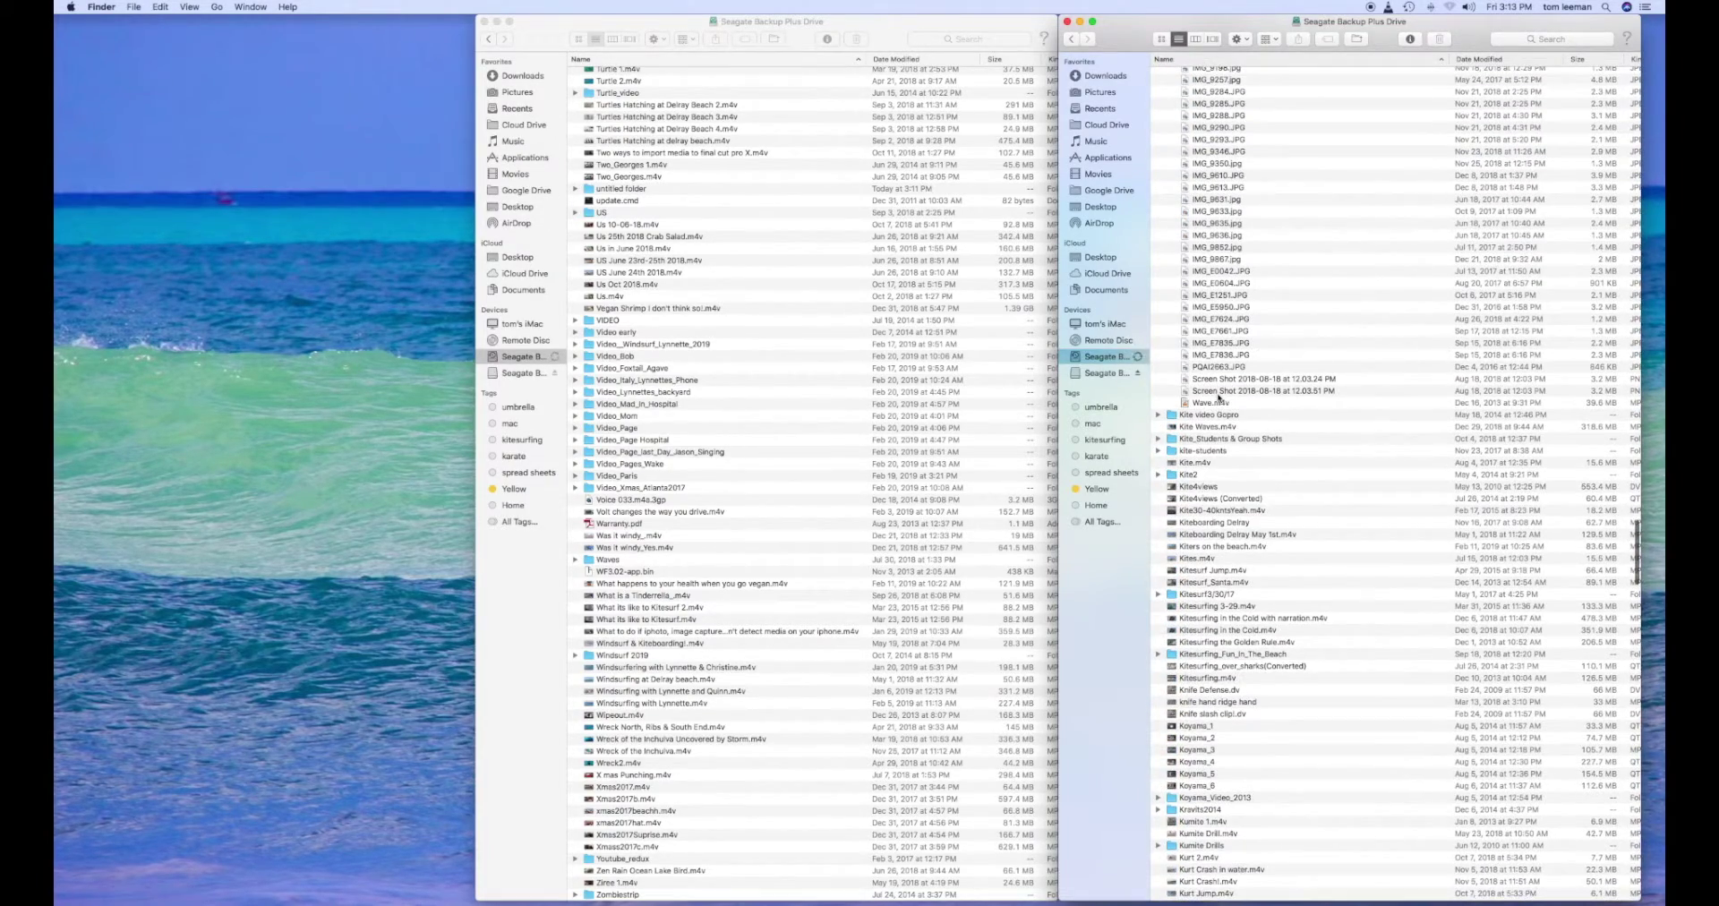
scroll(1217, 400, "up", 1)
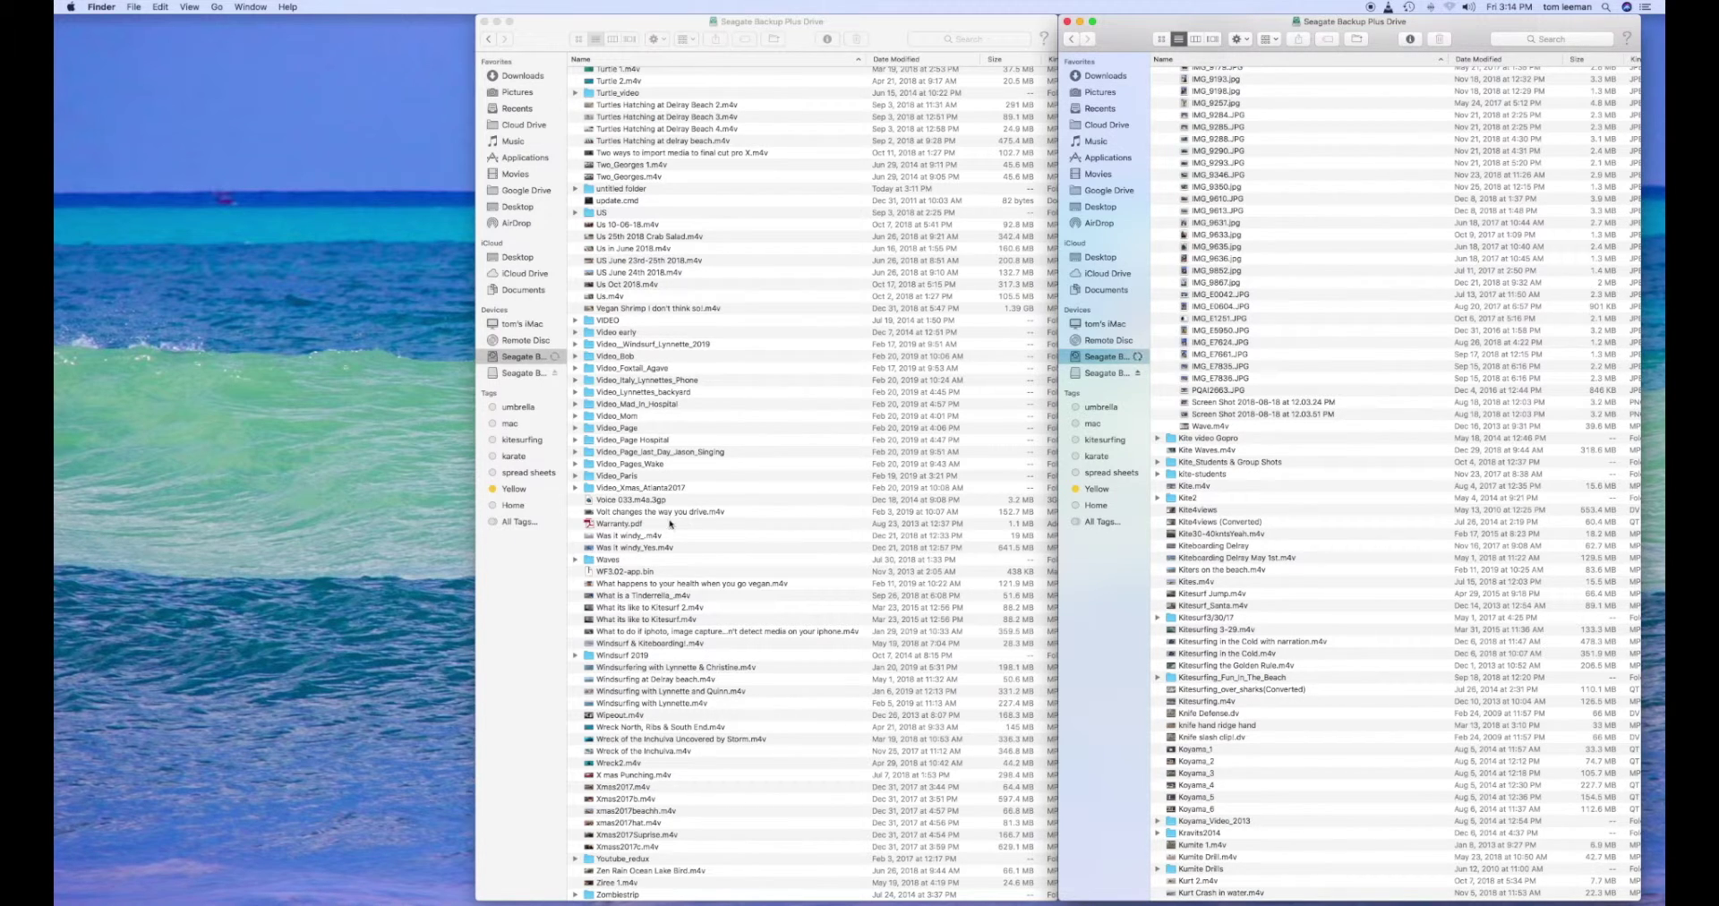
scroll(873, 493, "down", 2)
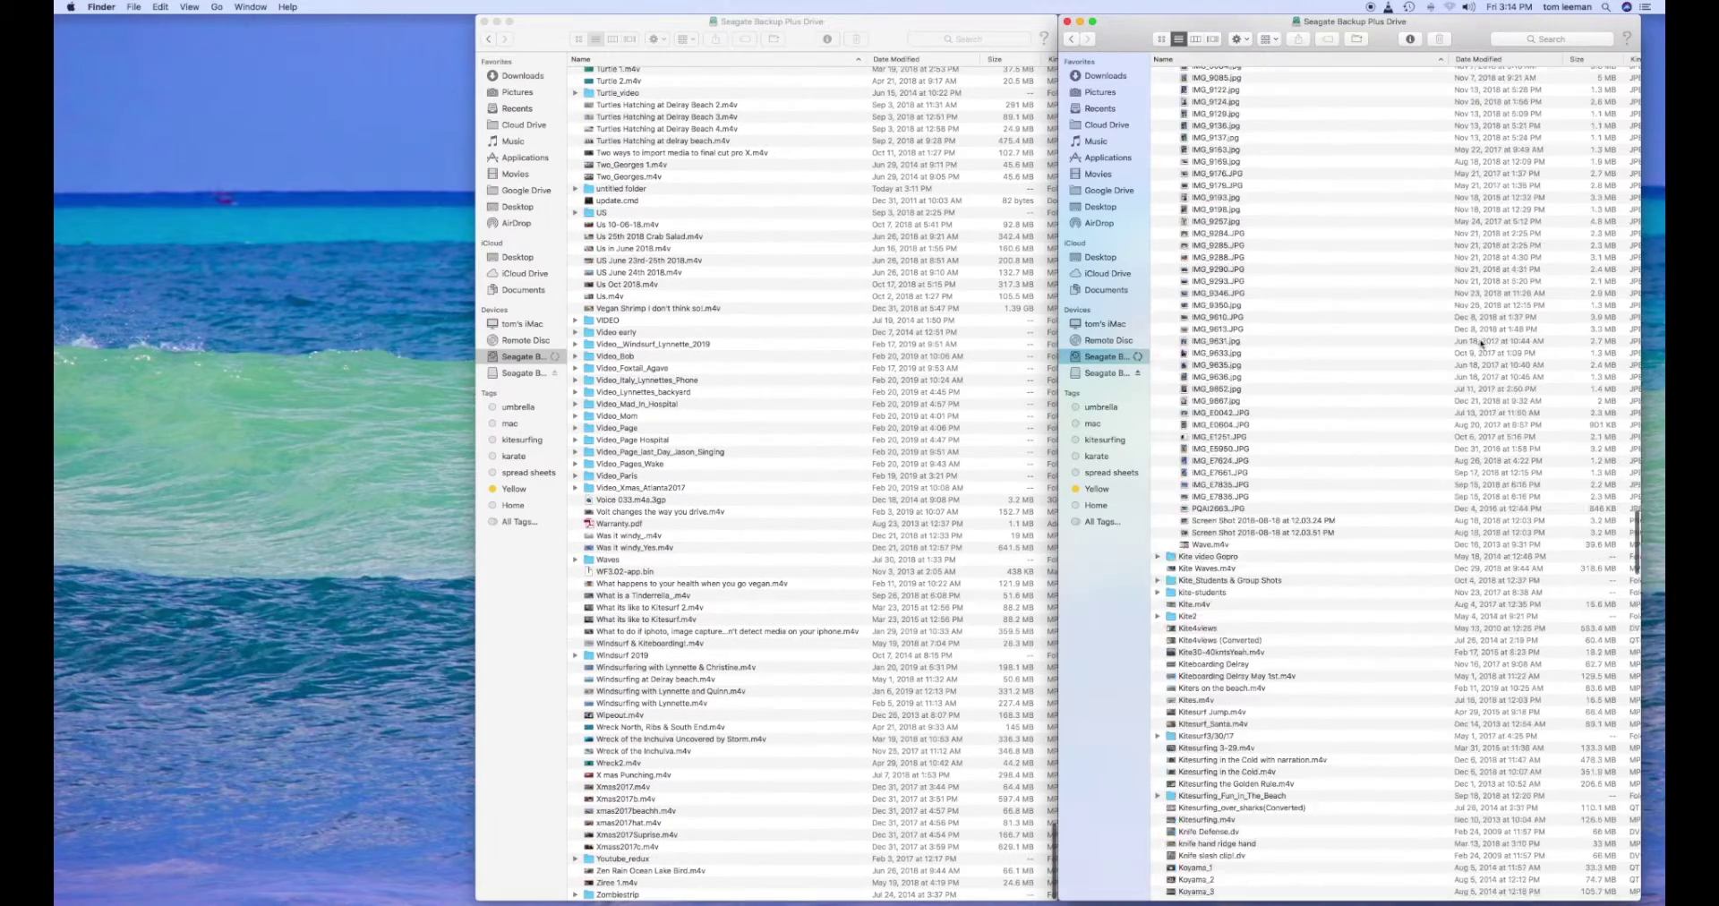
scroll(1511, 311, "up", 15)
scroll(1496, 330, "up", 15)
scroll(1481, 344, "up", 10)
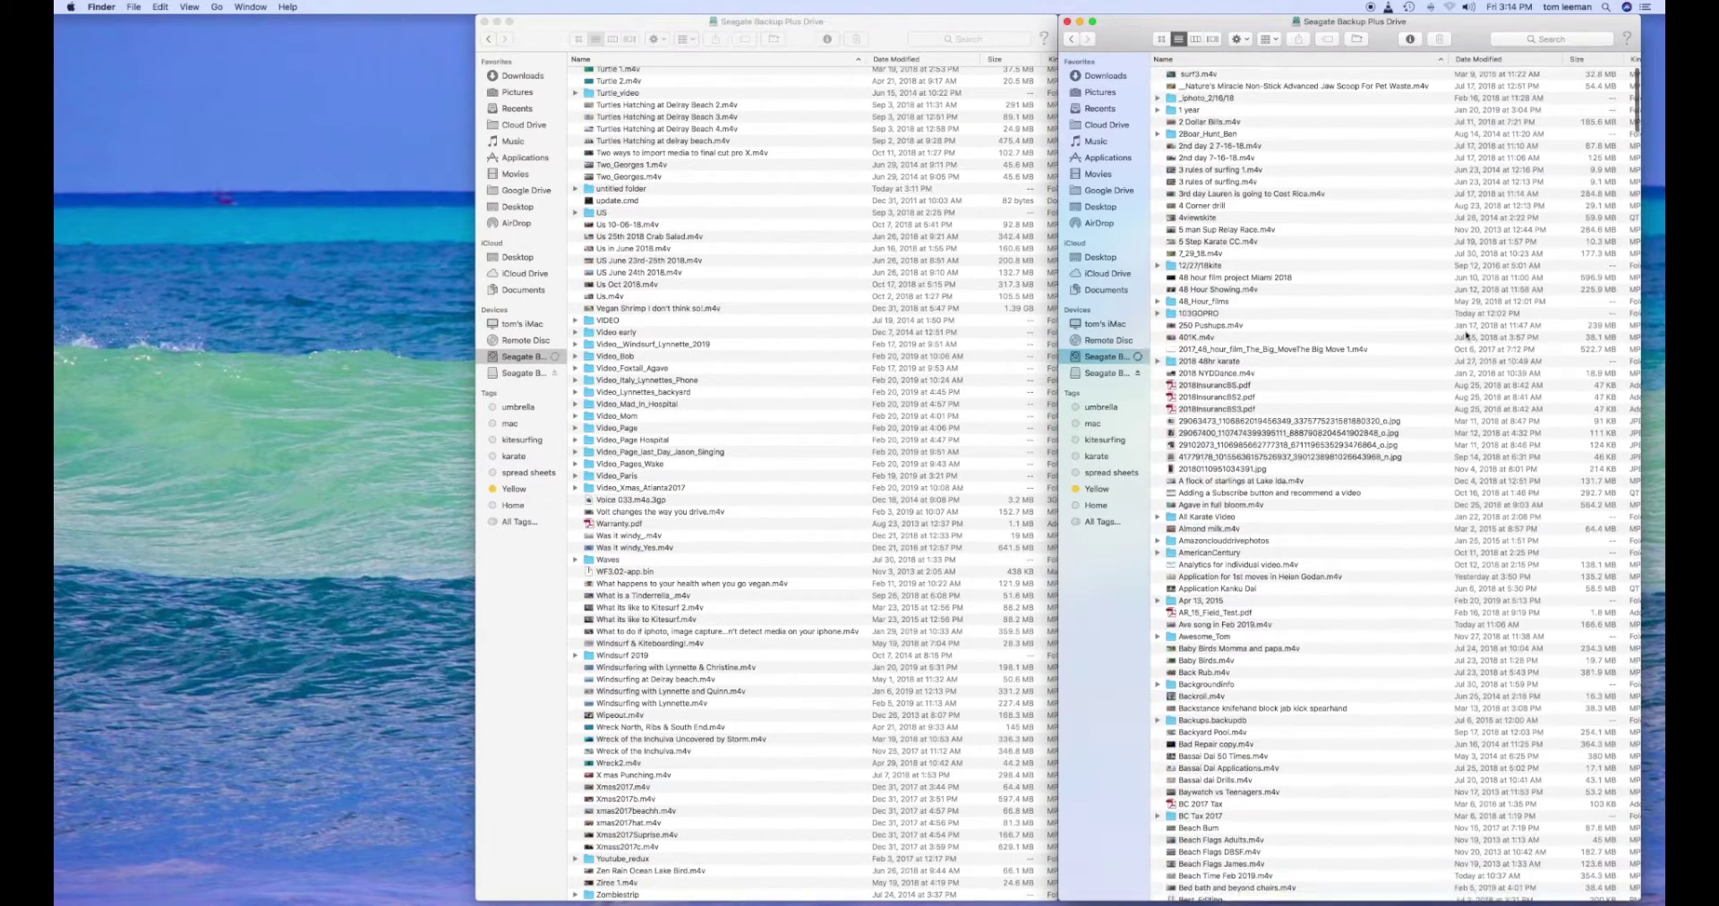